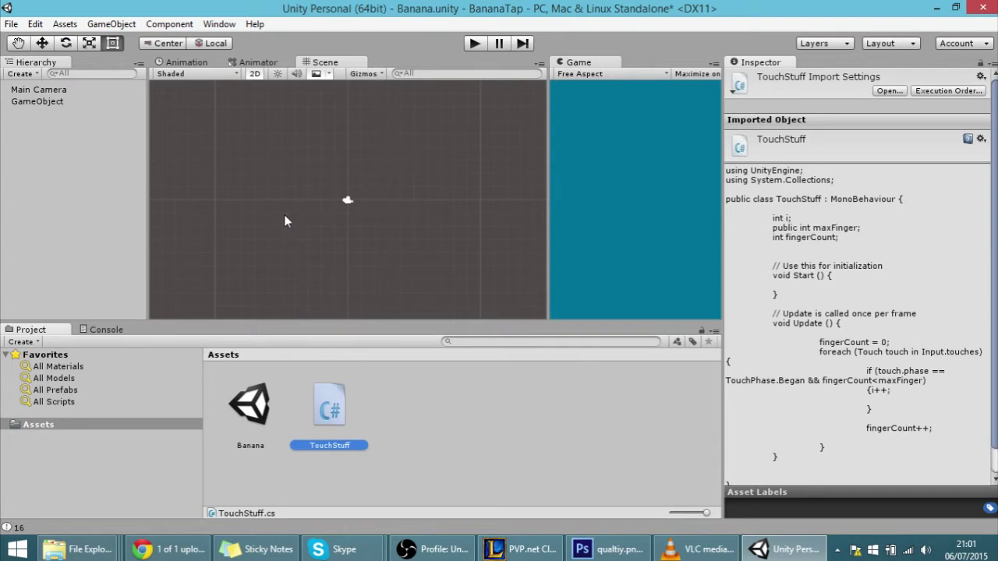
# Run the scene briefly in play mode, then inspect the GameObject's components
pyautogui.click(477, 44)
pyautogui.click(474, 43)
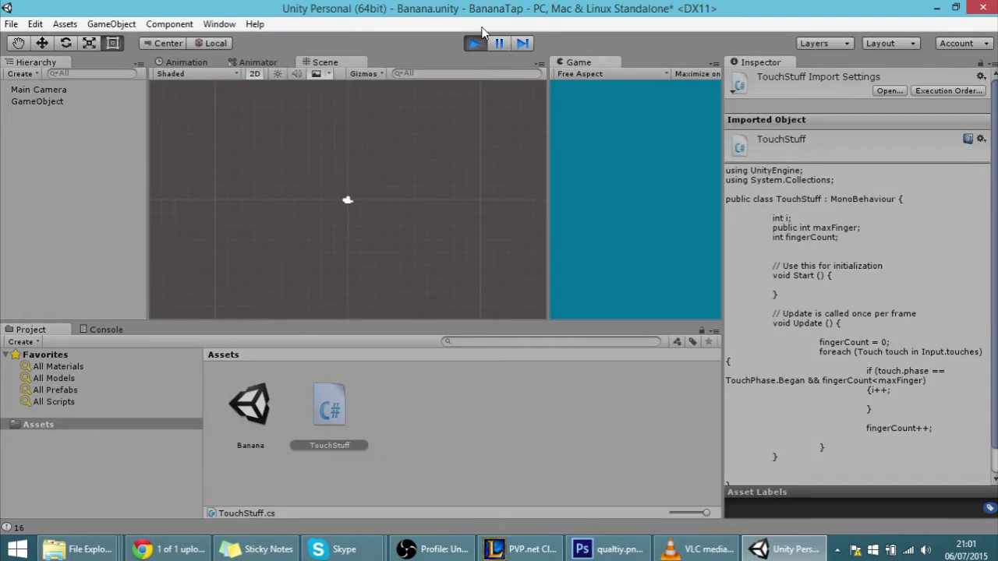
pyautogui.click(61, 100)
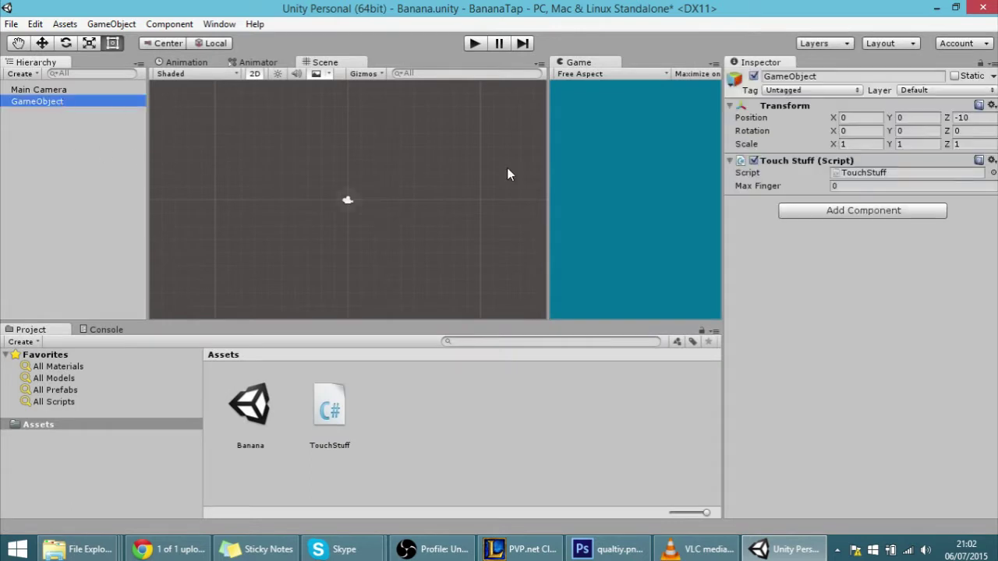
# Set the Main Camera's background colour to bright cyan (#38CDFF)
pyautogui.click(22, 90)
pyautogui.click(850, 174)
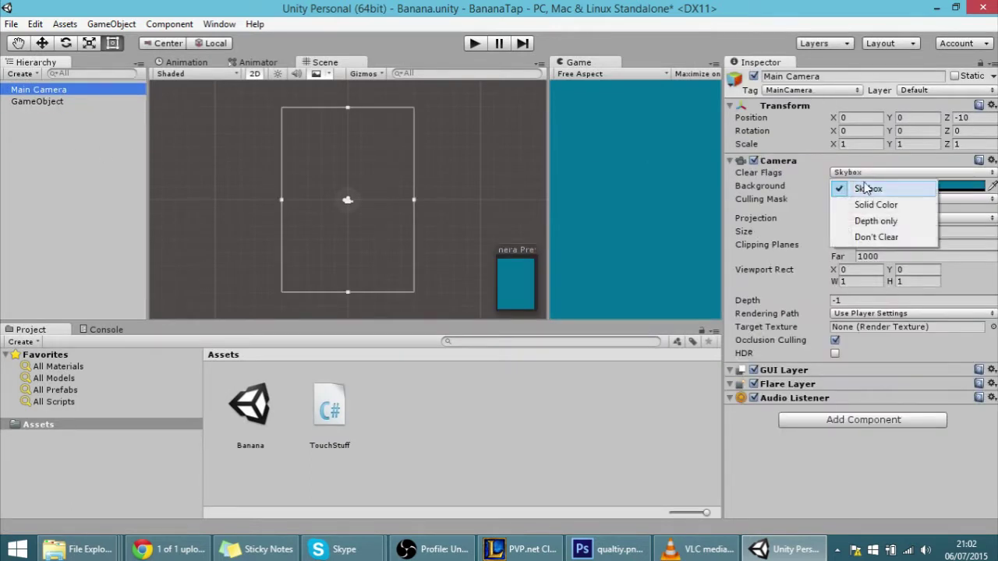
pyautogui.click(950, 187)
pyautogui.moveTo(137, 170); pyautogui.dragTo(110, 70)
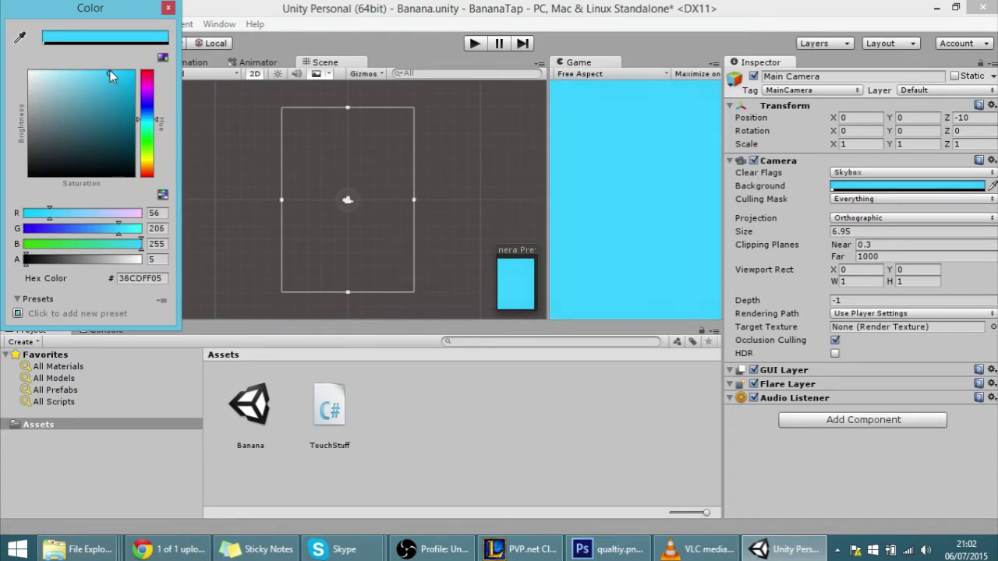
pyautogui.click(168, 8)
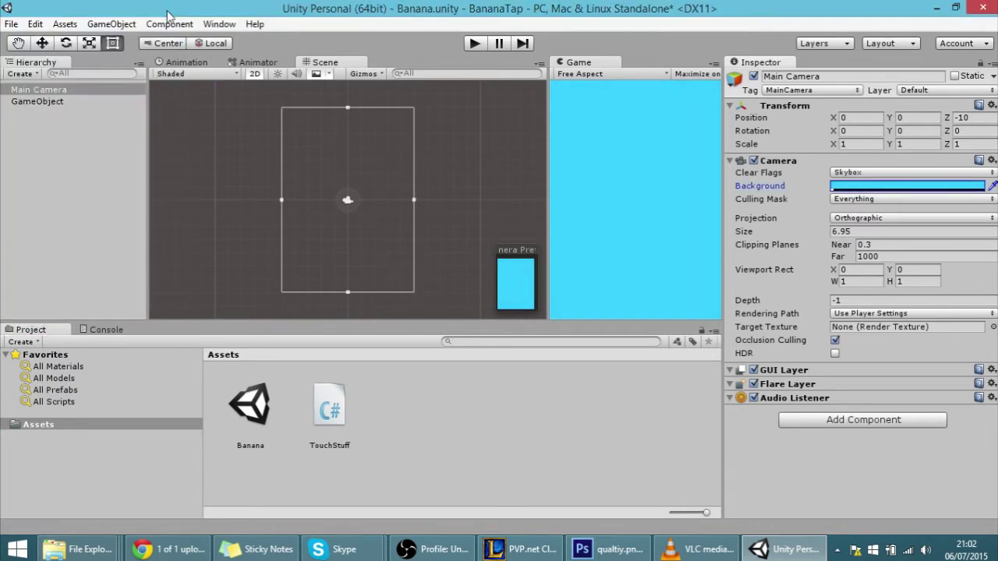
# Import BananaSprite from the STUFF folder into the project's Assets
pyautogui.moveTo(78, 549)
pyautogui.click(580, 468)
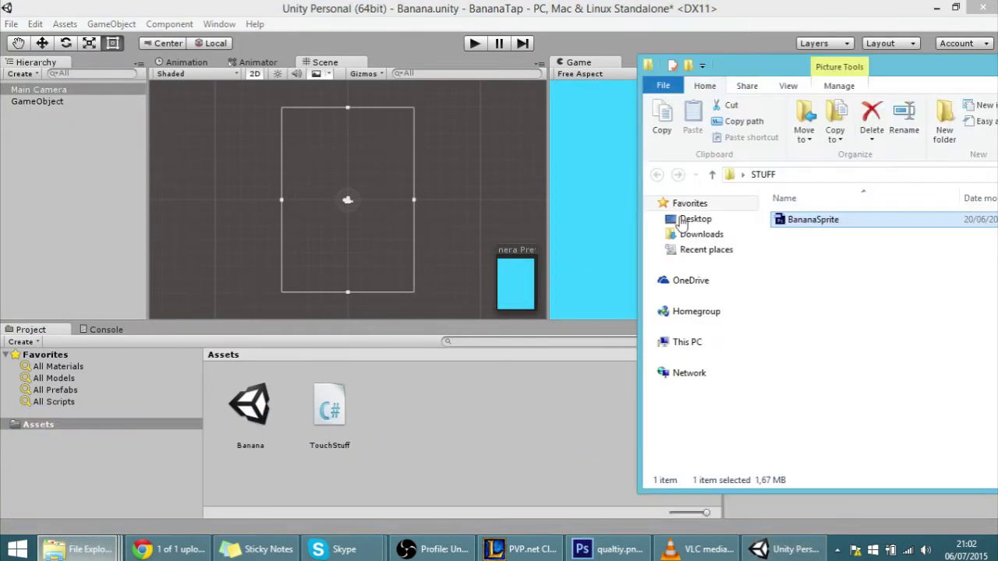
pyautogui.moveTo(835, 225); pyautogui.dragTo(416, 400)
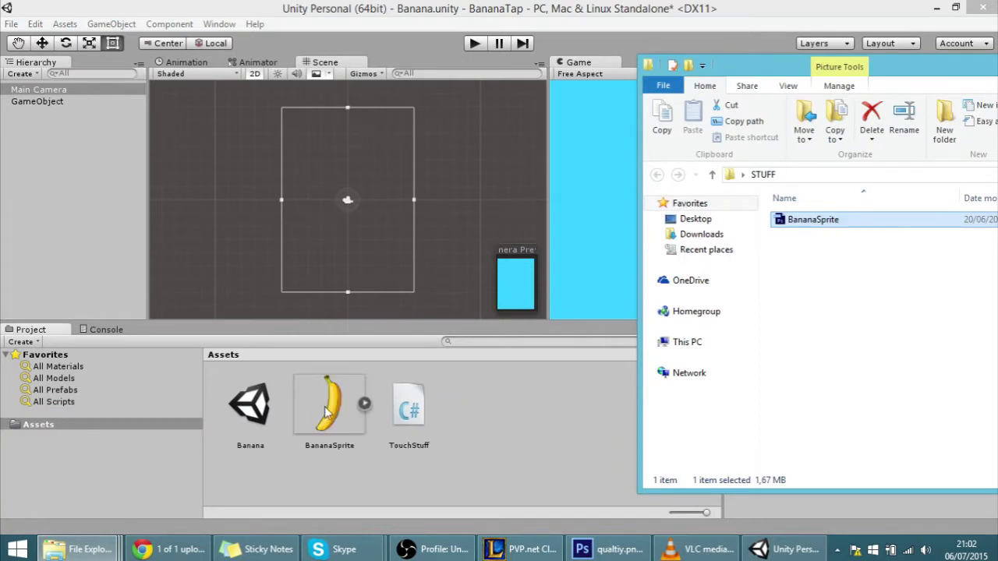
pyautogui.click(354, 415)
# Place the banana sprite at X 0, Y 0, widen the Game view, and list GameObject below it
pyautogui.click(364, 403)
pyautogui.moveTo(407, 405); pyautogui.dragTo(347, 199)
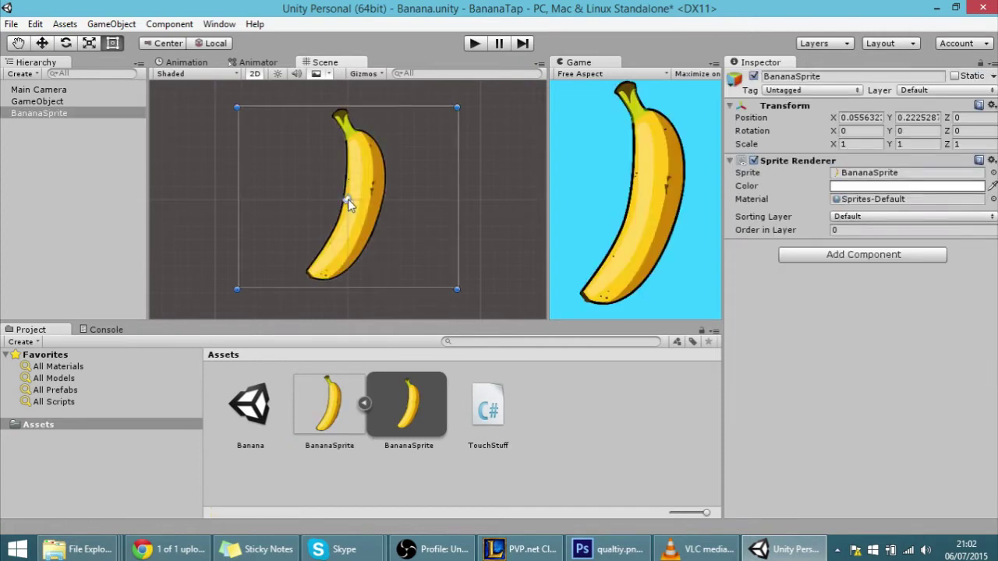
pyautogui.click(866, 114)
pyautogui.write('0')
pyautogui.press('Tab')
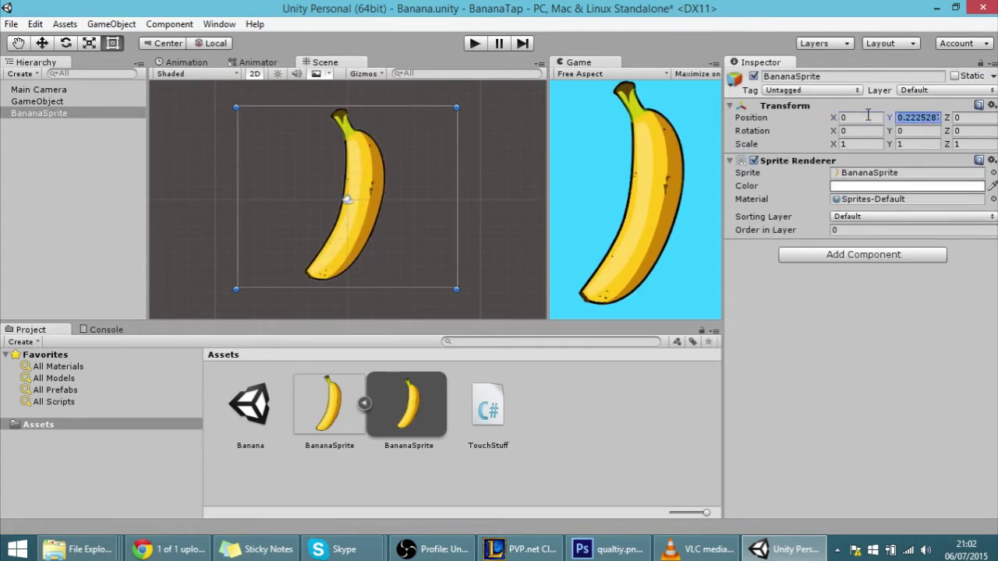
pyautogui.write('0')
pyautogui.moveTo(548, 190); pyautogui.dragTo(418, 189)
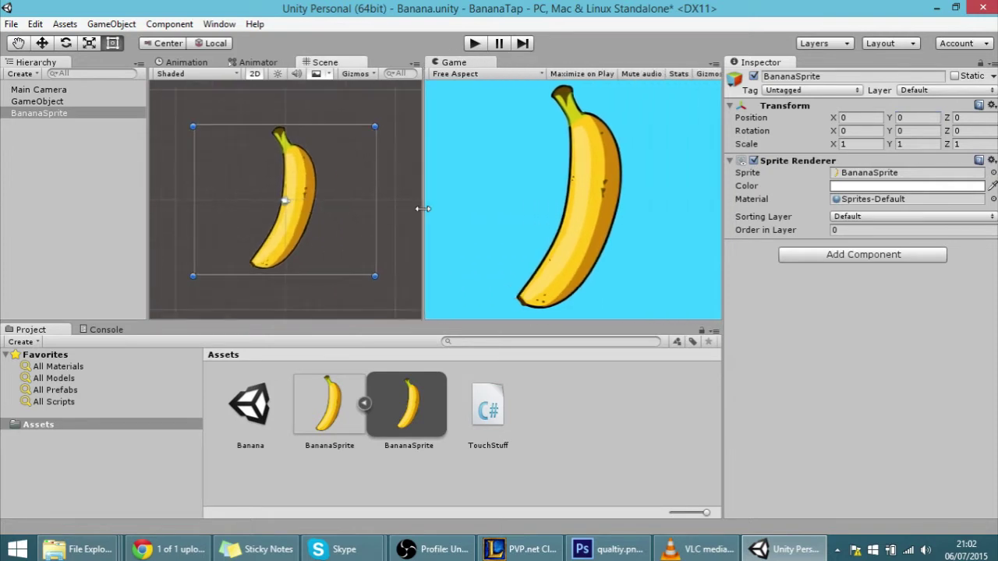
pyautogui.moveTo(24, 102)
pyautogui.mouseDown()
pyautogui.moveTo(27, 120)
pyautogui.moveTo(30, 109)
pyautogui.mouseUp()
# Set the Main Camera size to 7.31 and test the scene in play mode
pyautogui.click(39, 90)
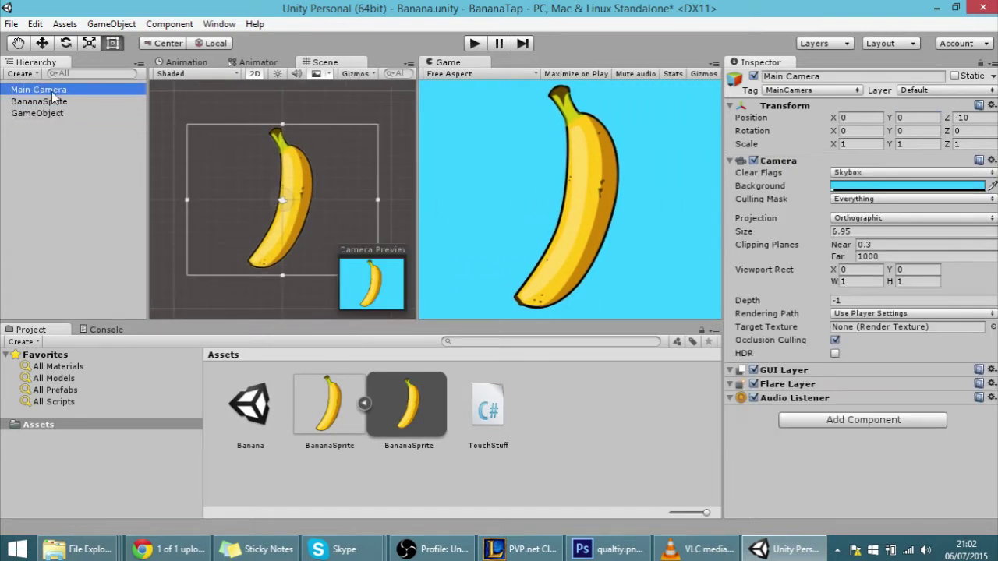
pyautogui.moveTo(754, 232)
pyautogui.mouseDown()
pyautogui.moveTo(779, 232)
pyautogui.moveTo(746, 234)
pyautogui.moveTo(760, 234)
pyautogui.mouseUp()
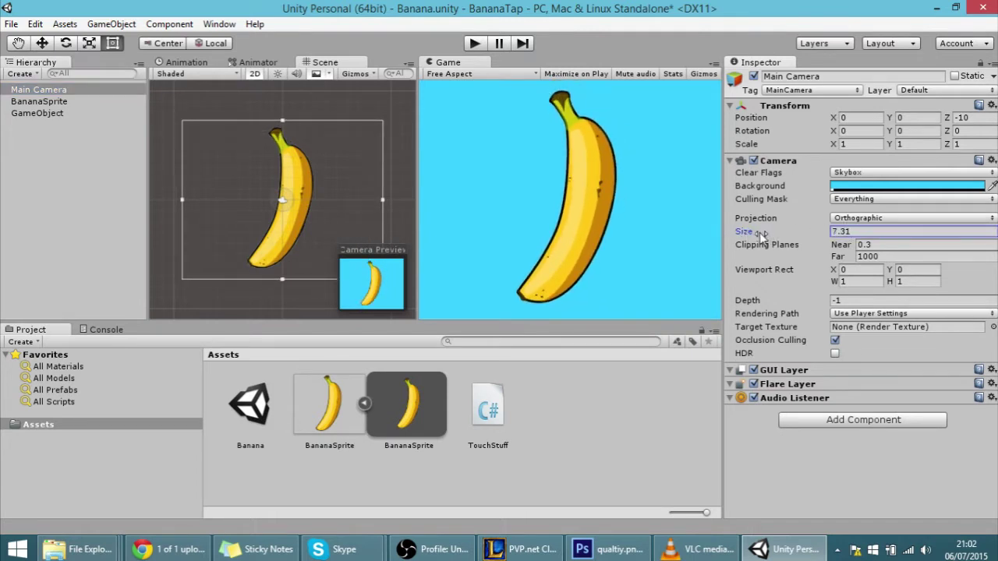
pyautogui.click(474, 44)
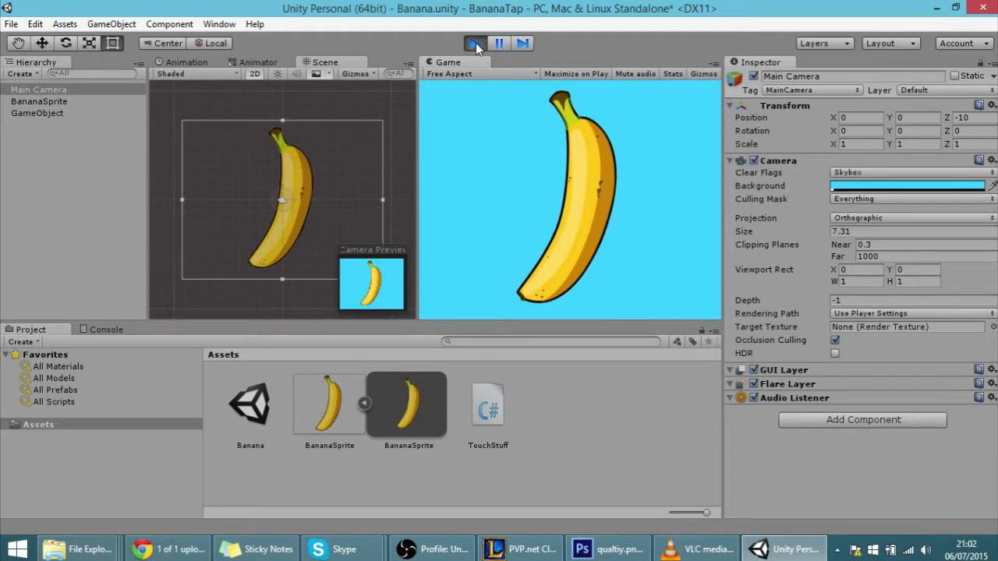
pyautogui.click(475, 43)
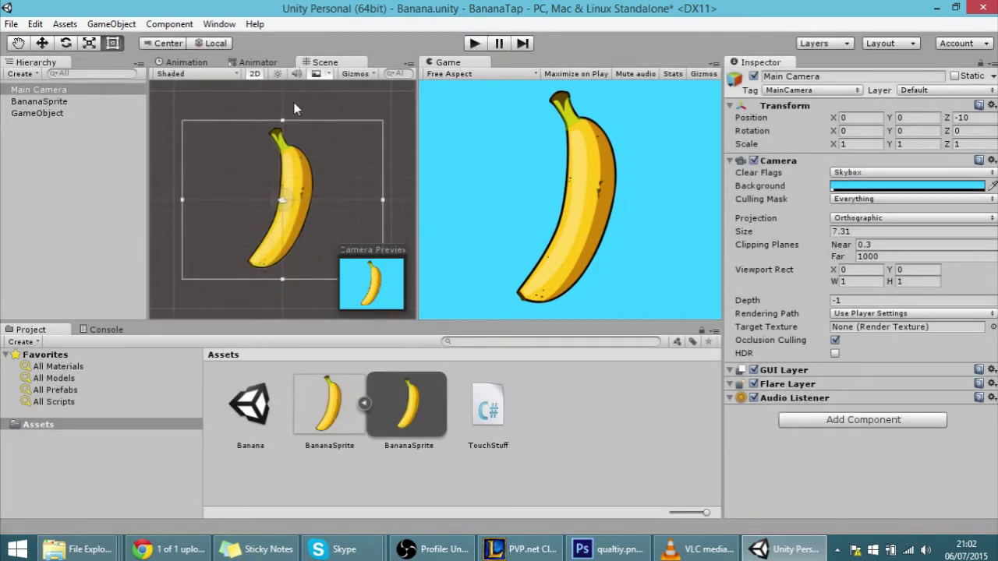
# With BananaSprite selected, create a new animation clip saved as DefaultBanana
pyautogui.click(198, 64)
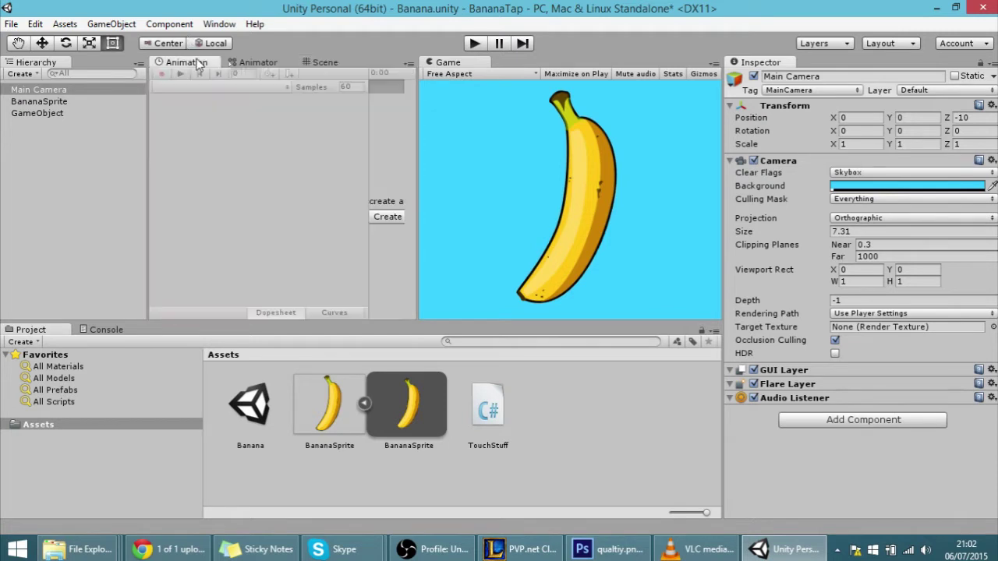
pyautogui.click(226, 25)
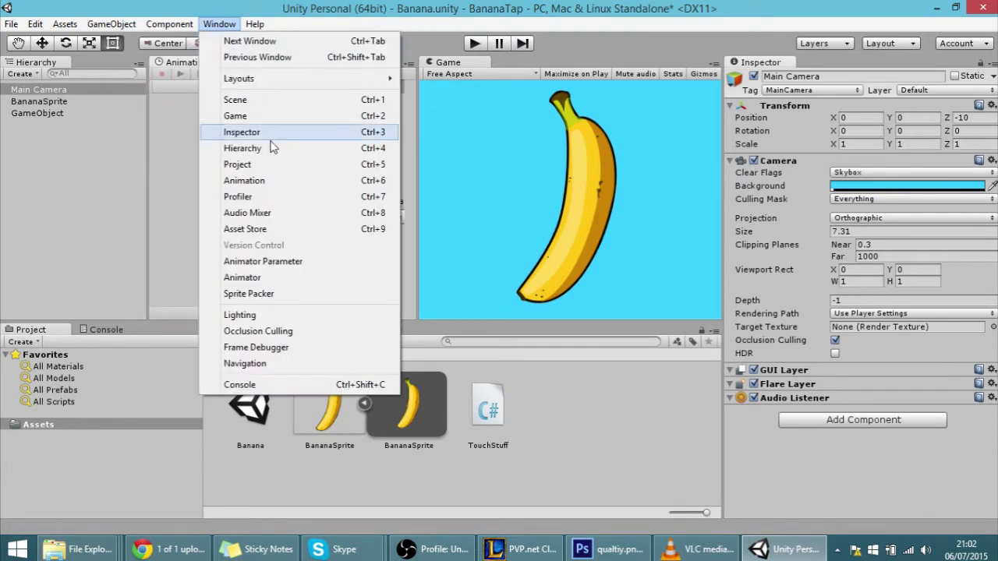
pyautogui.click(144, 197)
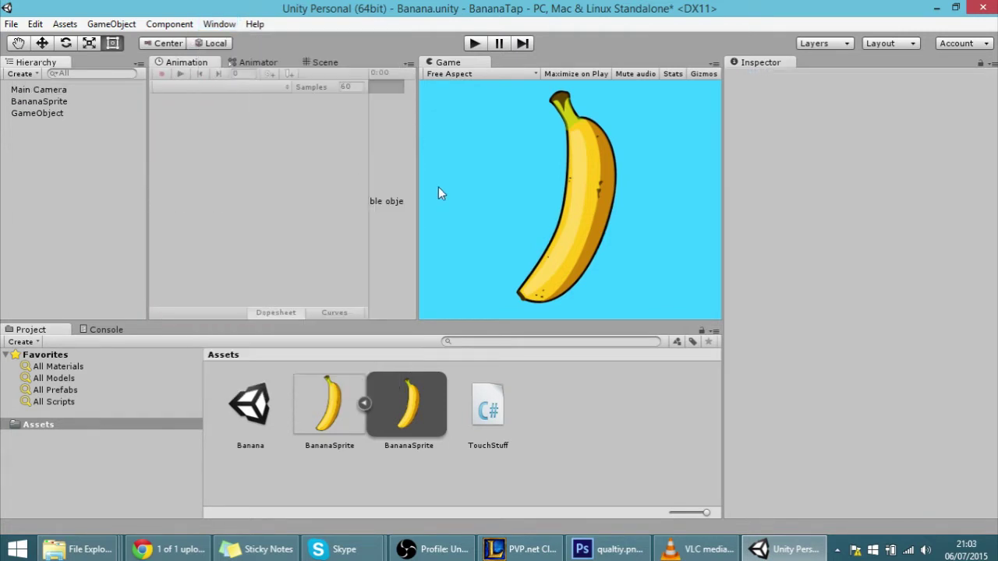
pyautogui.click(46, 102)
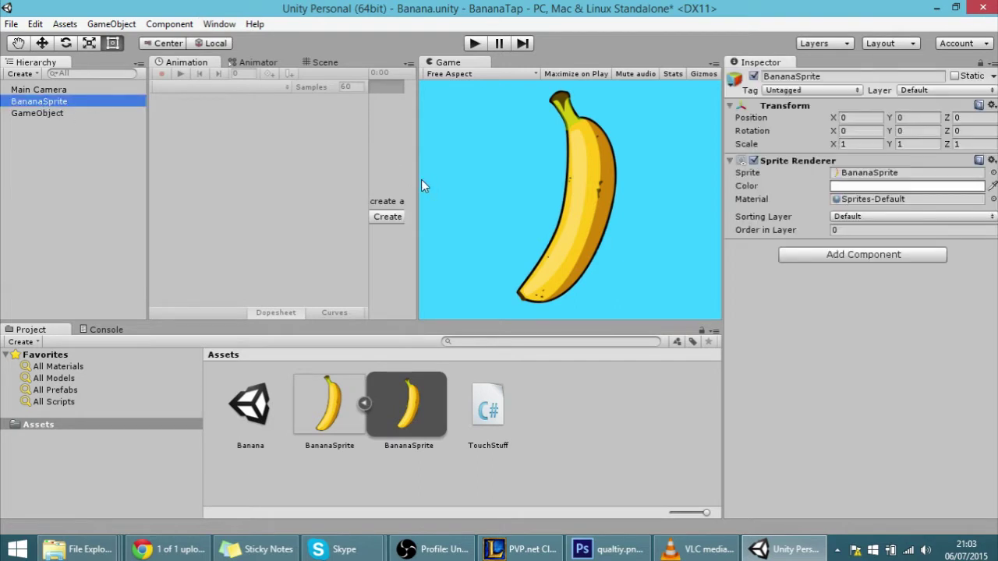
pyautogui.moveTo(425, 187); pyautogui.dragTo(585, 191)
pyautogui.click(471, 216)
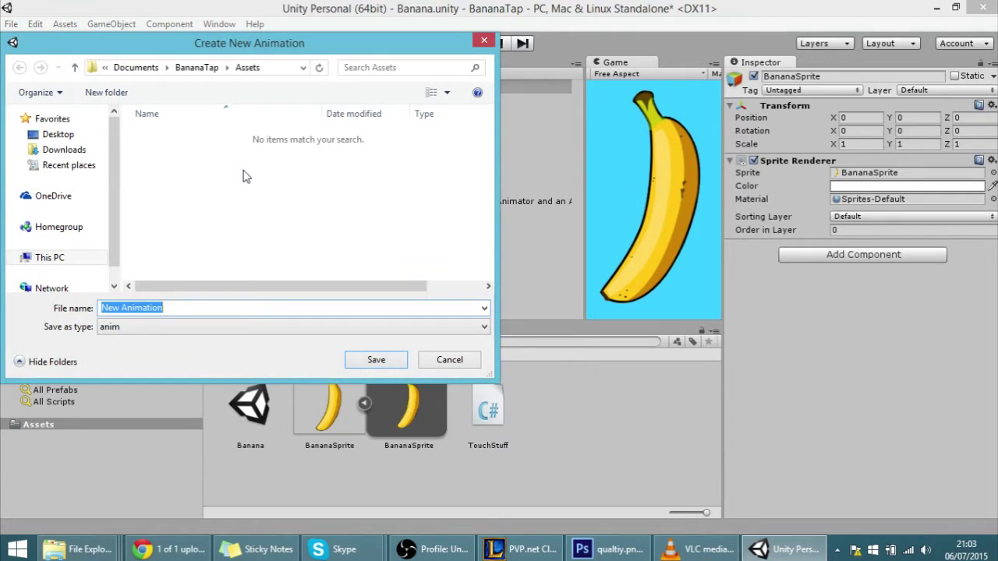
pyautogui.write('Default')
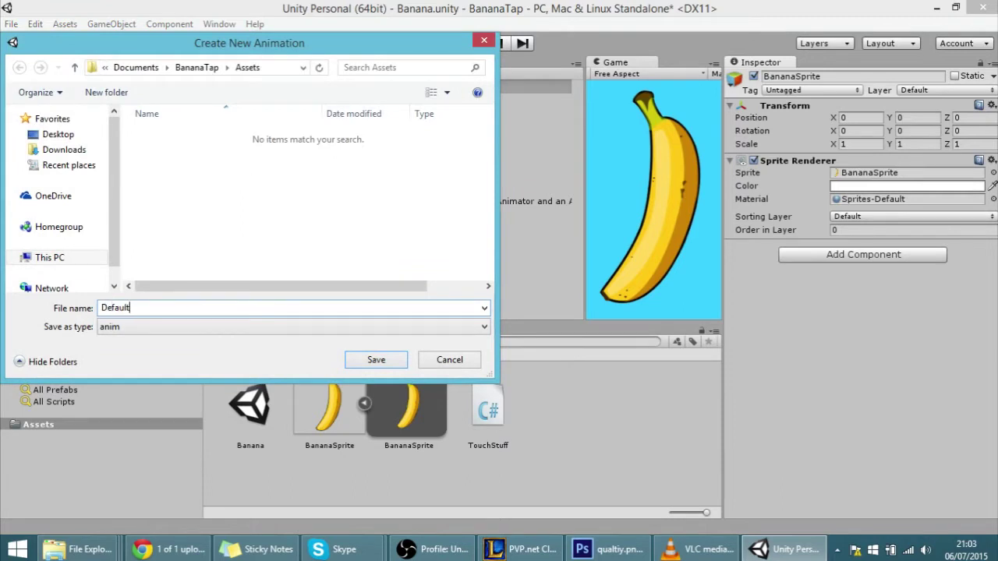
pyautogui.write('Banana')
pyautogui.click(375, 360)
# Widen the Game view and dock the Scene view beside it
pyautogui.moveTo(582, 137); pyautogui.dragTo(511, 109)
pyautogui.click(341, 64)
pyautogui.moveTo(343, 66); pyautogui.dragTo(546, 67)
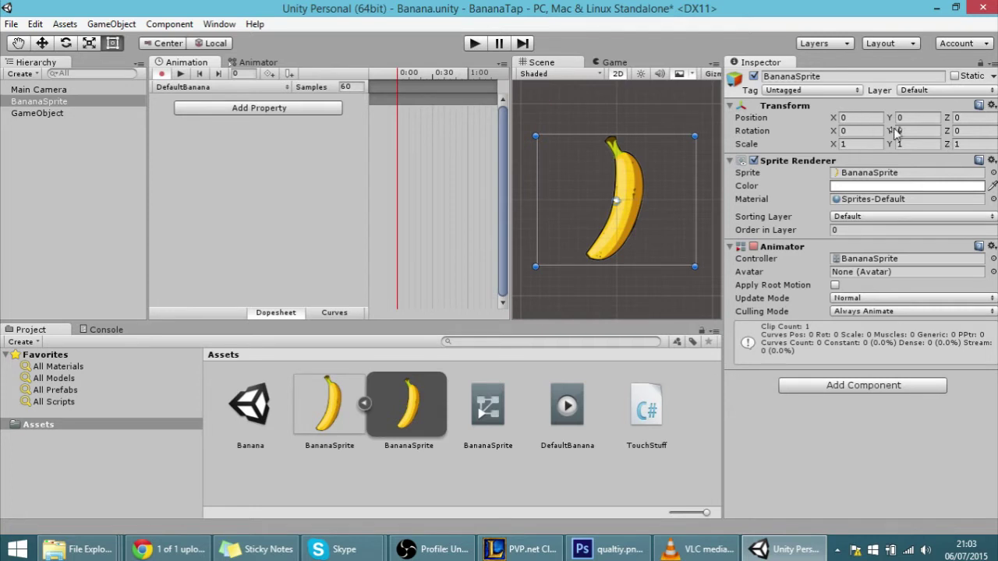
# Key the banana's Z rotation at -3 at start, 3 at 0:30 and -3 at 1:00
pyautogui.click(975, 130)
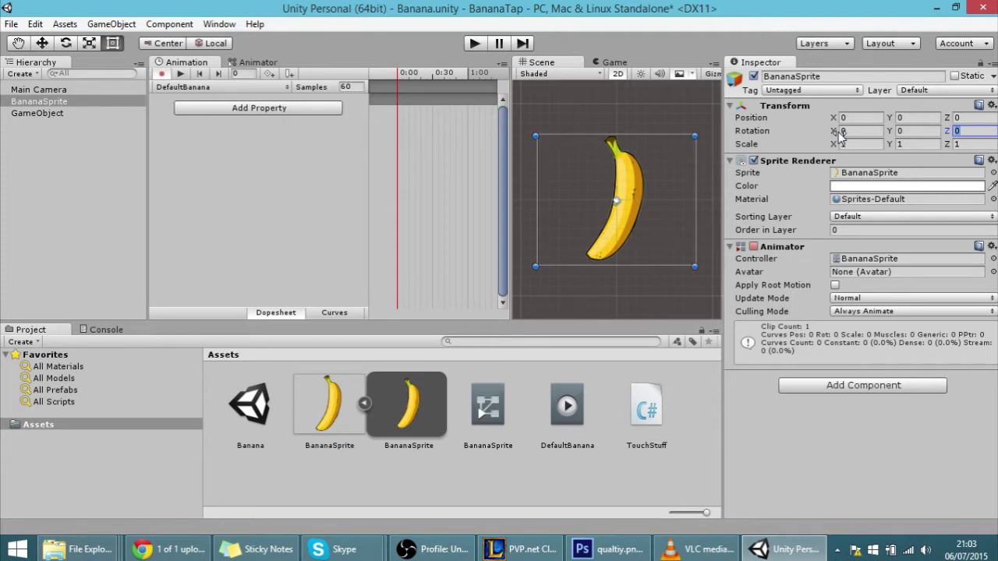
pyautogui.write('-3')
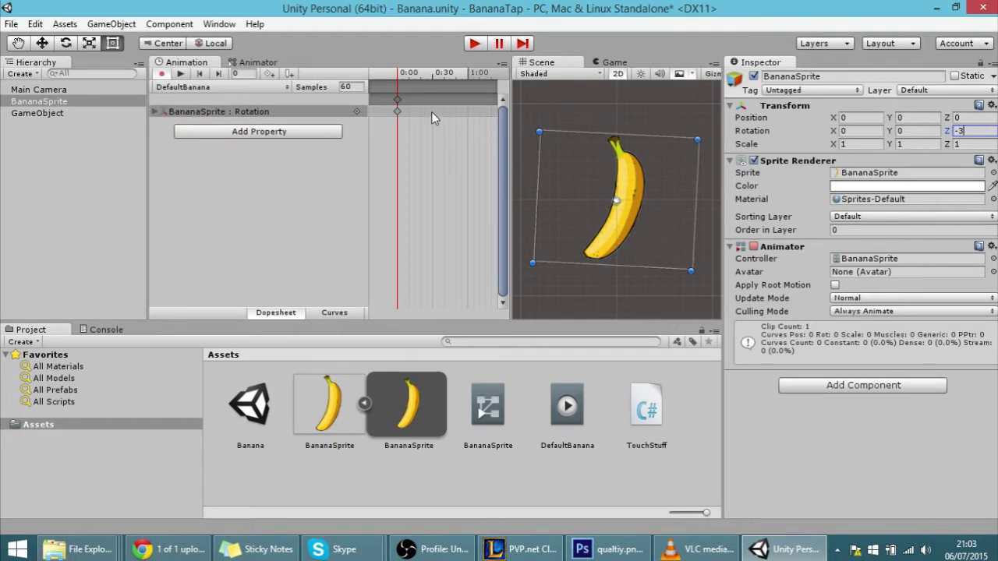
pyautogui.scroll(2, 432, 103)
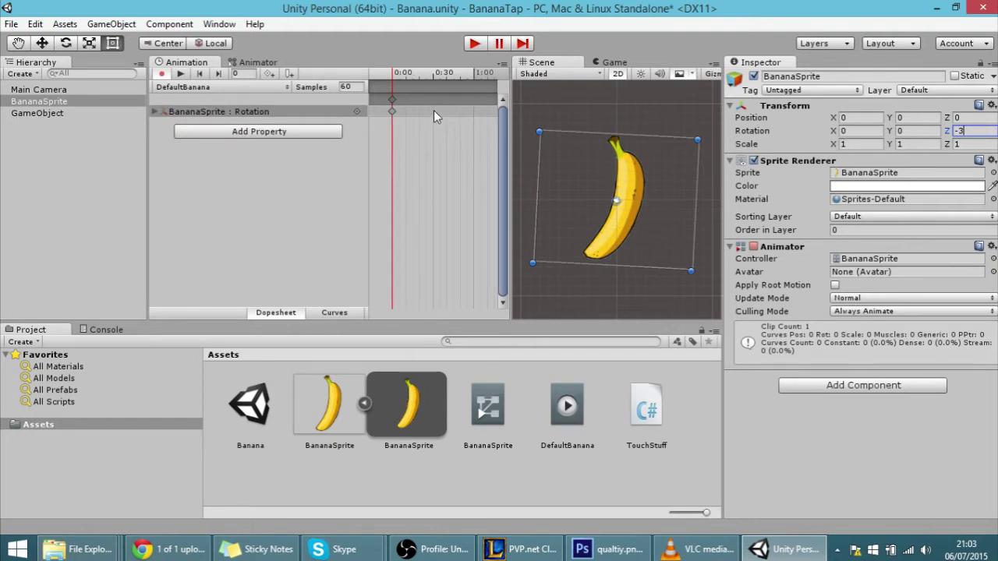
pyautogui.doubleClick(433, 110)
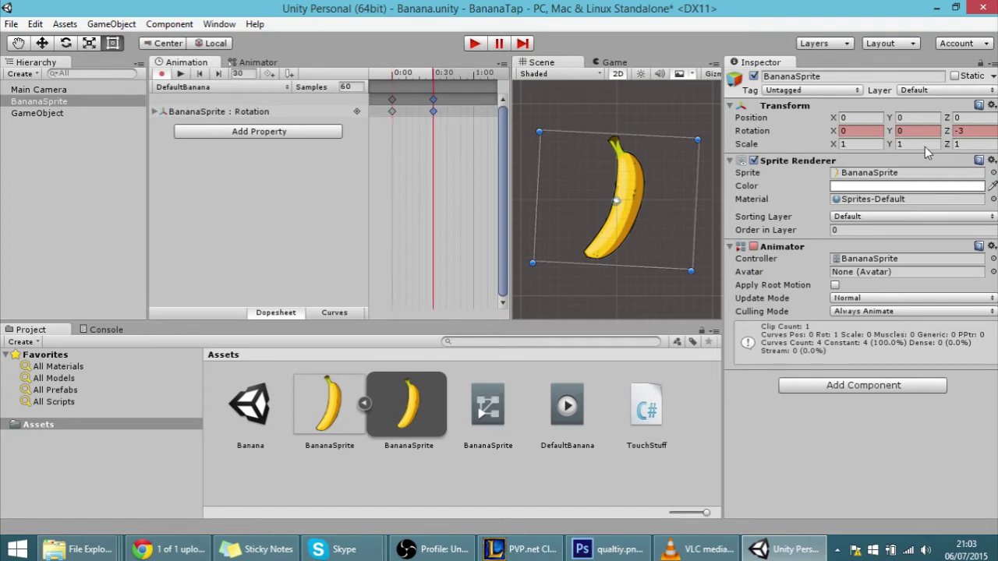
pyautogui.click(967, 131)
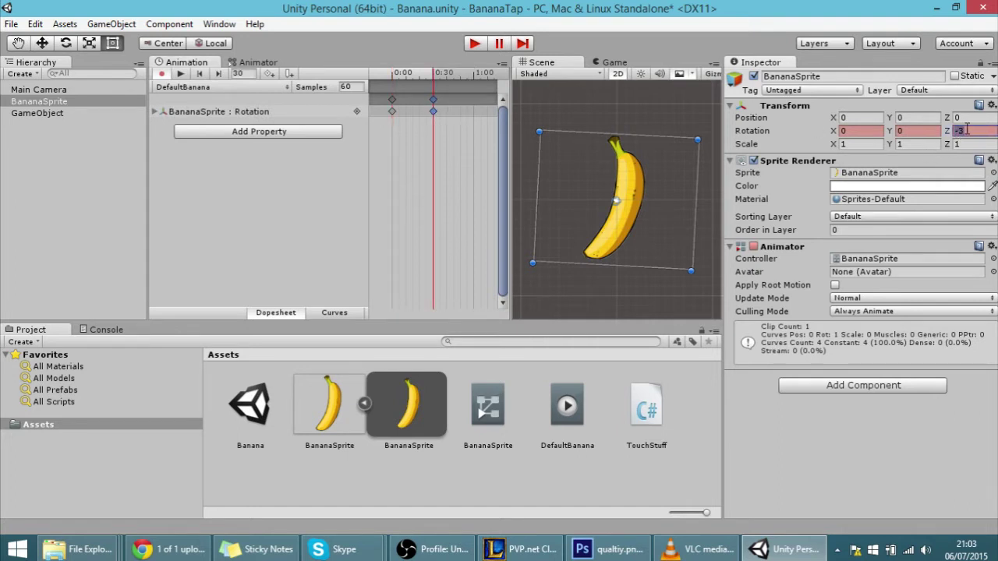
pyautogui.write('3')
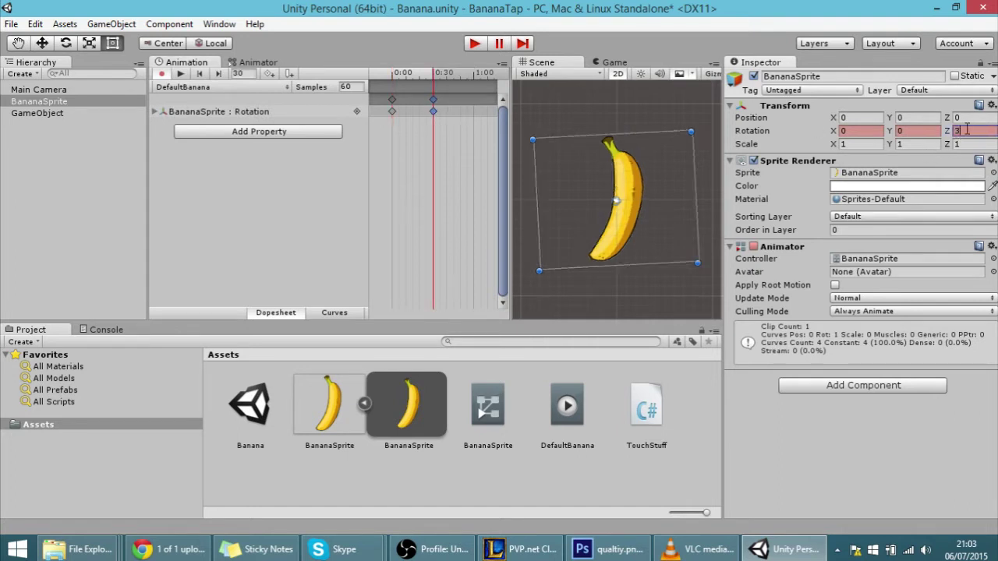
pyautogui.click(474, 111)
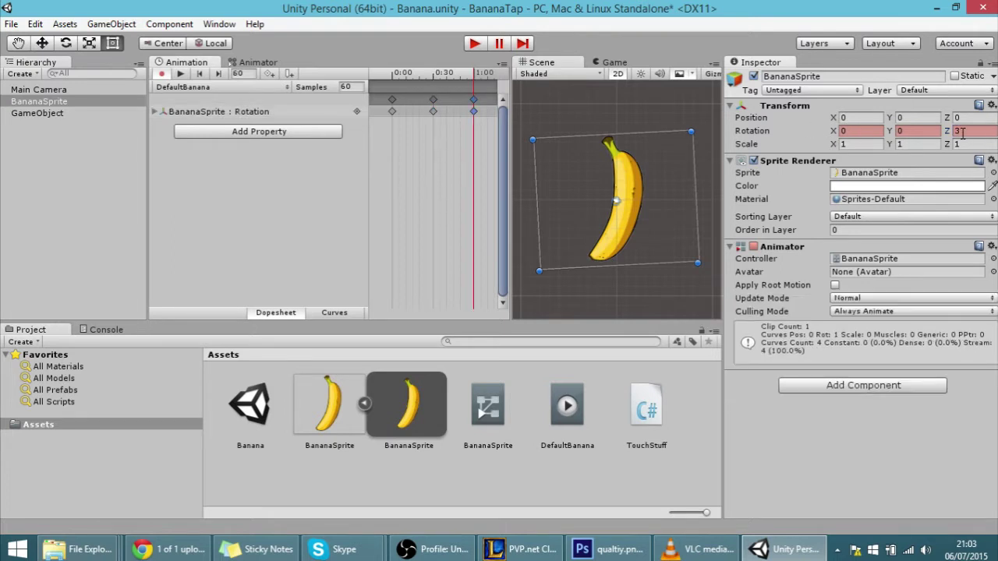
pyautogui.write('-3')
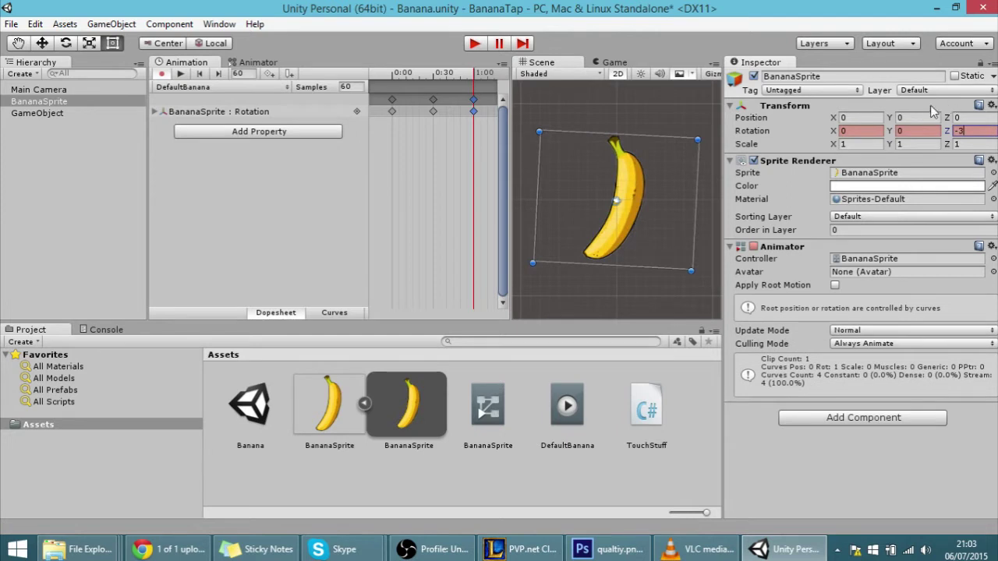
# Stop recording and run the game to watch the banana wobble
pyautogui.click(162, 74)
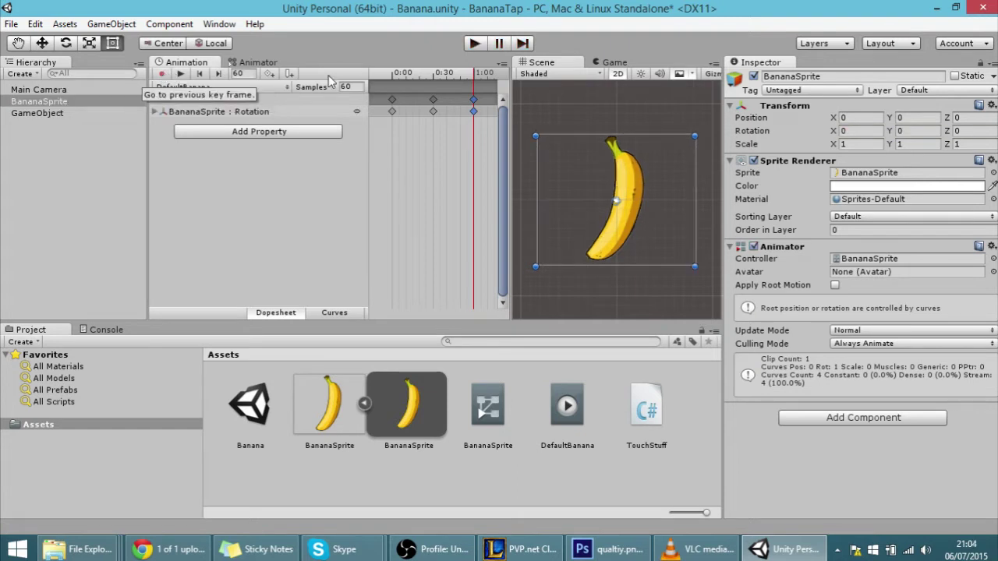
pyautogui.click(474, 43)
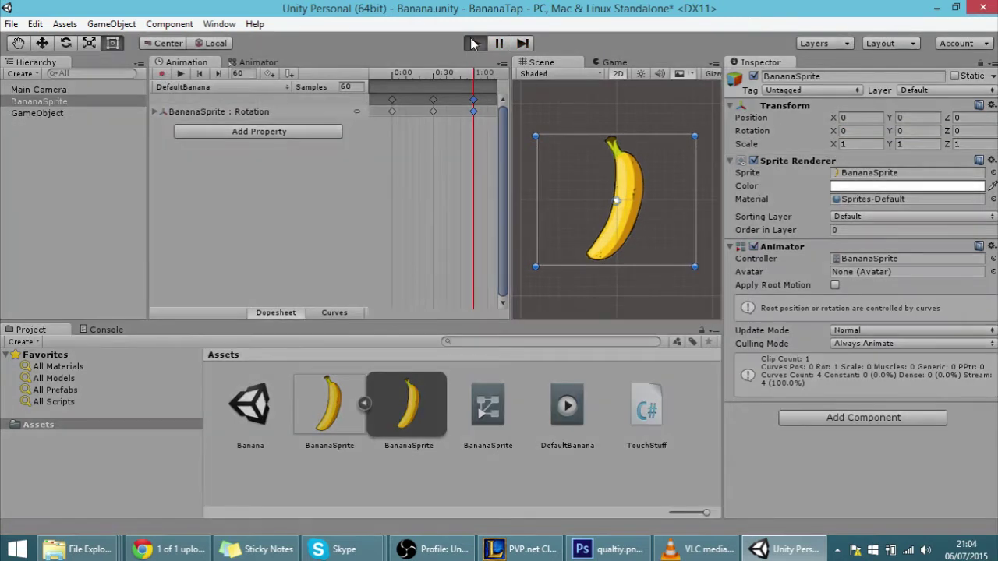
pyautogui.moveTo(513, 122)
pyautogui.mouseDown()
pyautogui.moveTo(265, 131)
pyautogui.moveTo(499, 148)
pyautogui.moveTo(505, 131)
pyautogui.mouseUp()
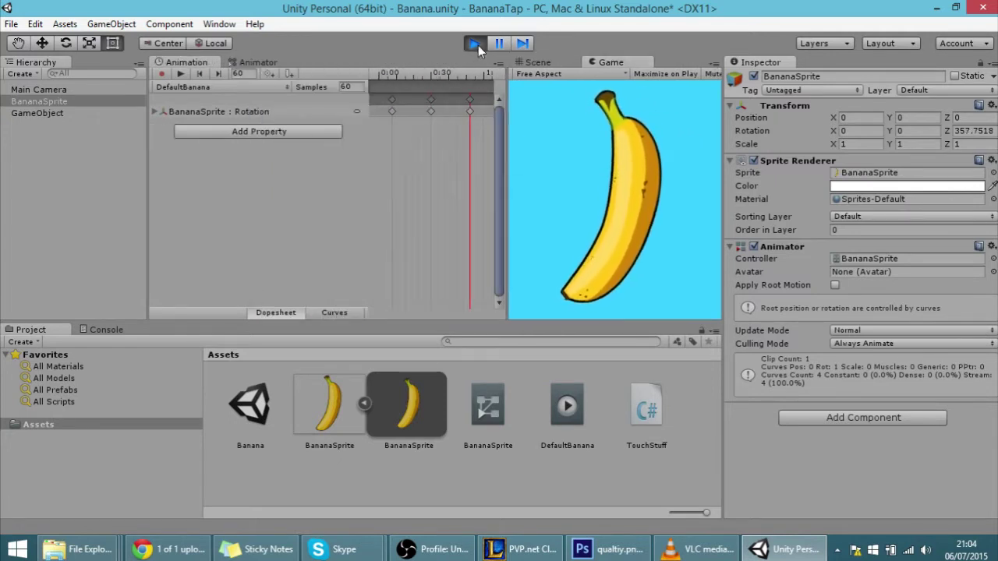
pyautogui.click(477, 45)
pyautogui.click(256, 90)
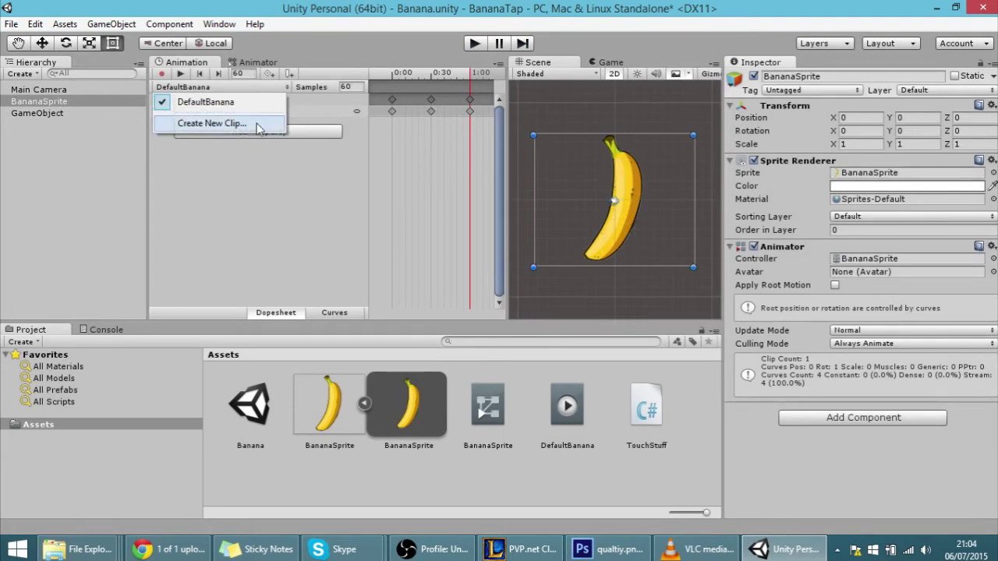
# Create a new animation clip and save it as BananaExpand
pyautogui.click(260, 127)
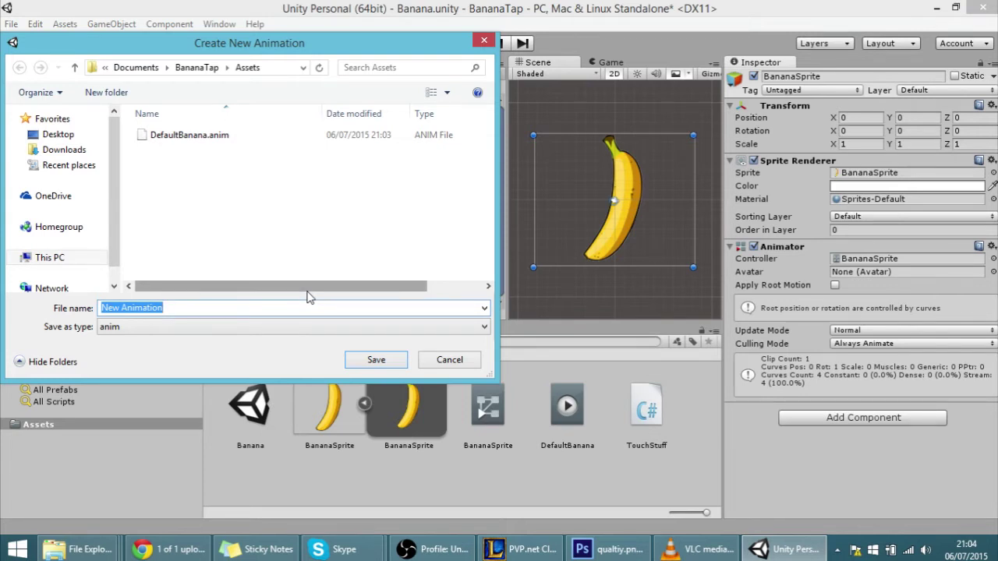
pyautogui.write('Banan')
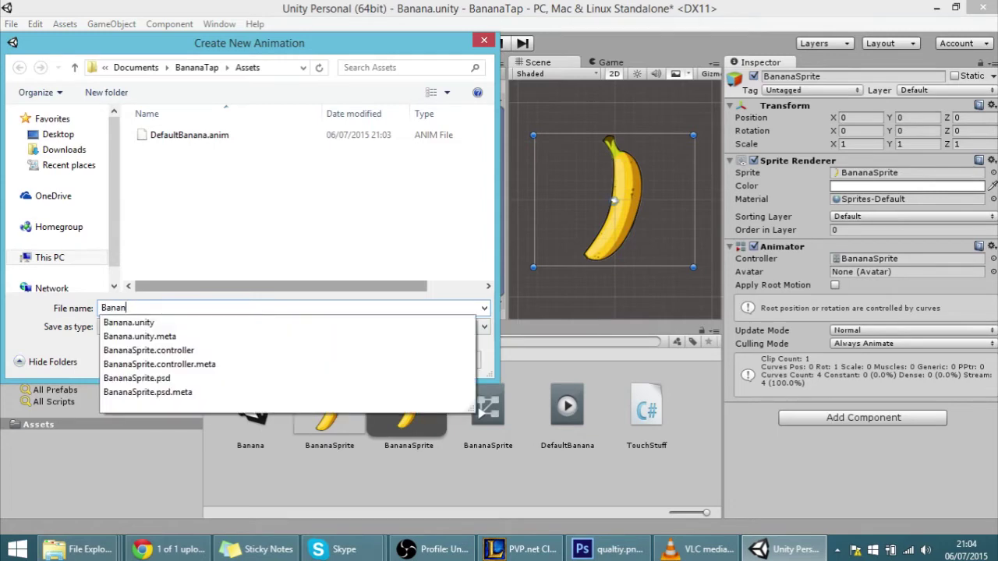
pyautogui.write('aExpand')
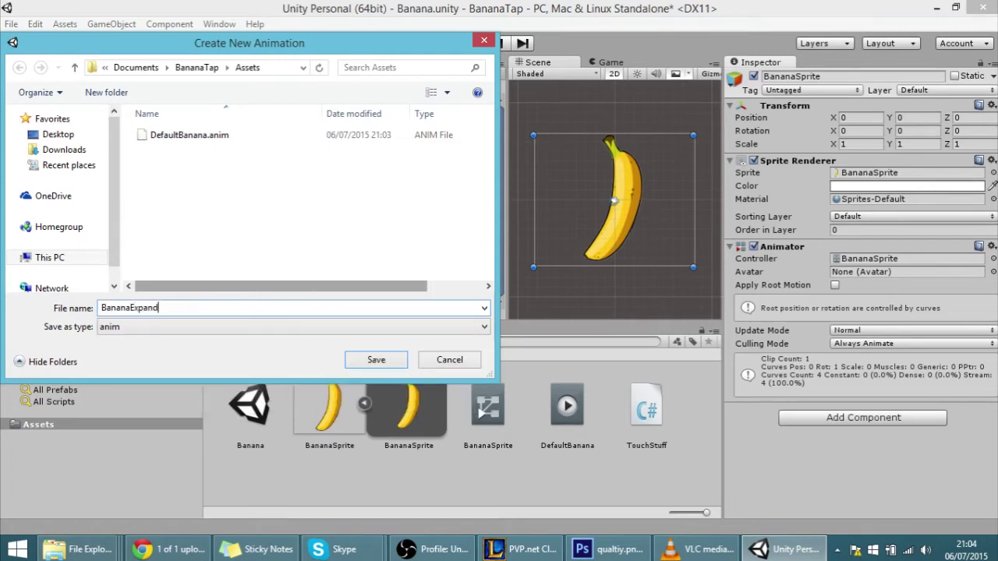
pyautogui.click(374, 359)
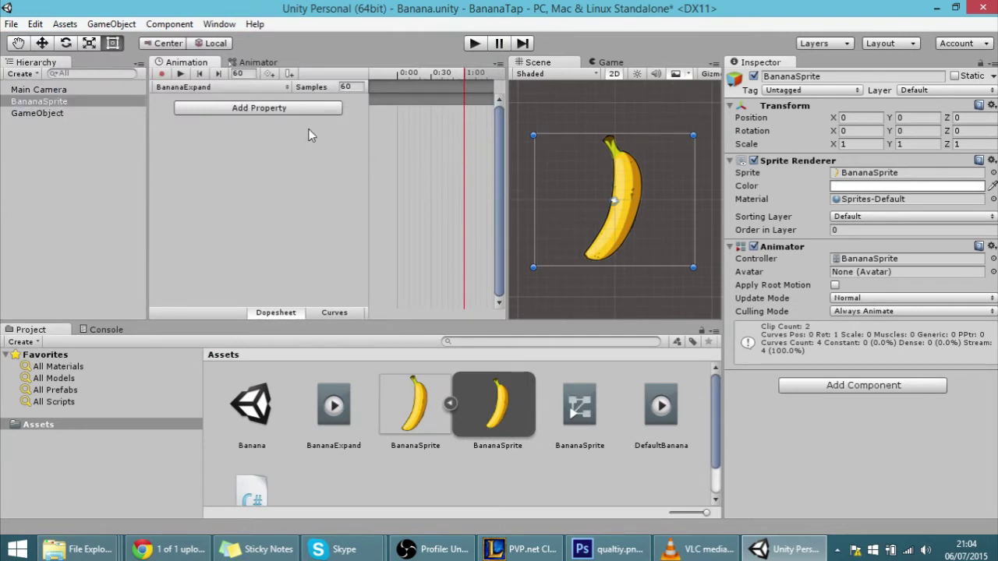
# Start recording and nudge Scale X to 1.07, adding a BananaSprite Scale track
pyautogui.click(160, 74)
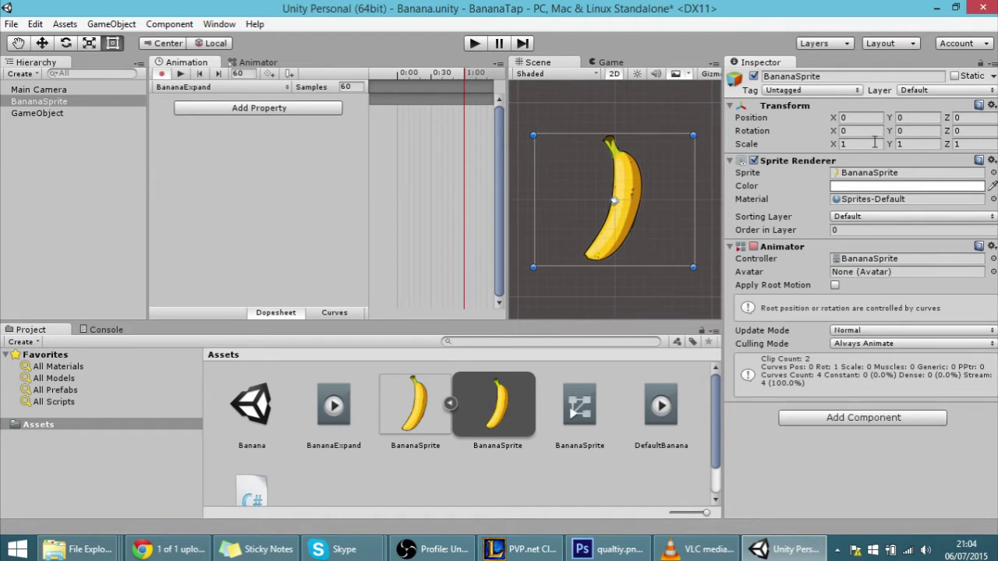
pyautogui.click(849, 143)
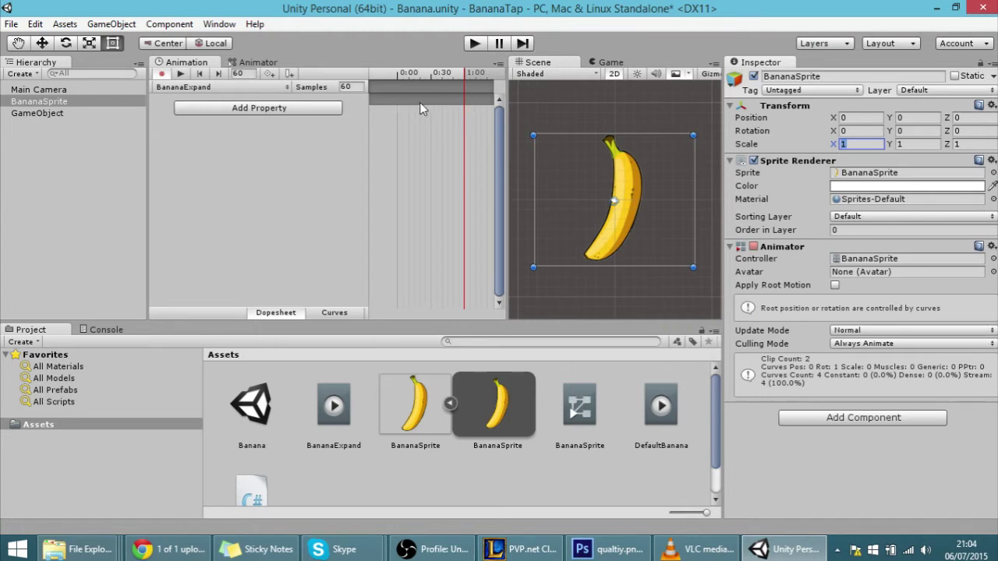
pyautogui.scroll(4, 401, 135)
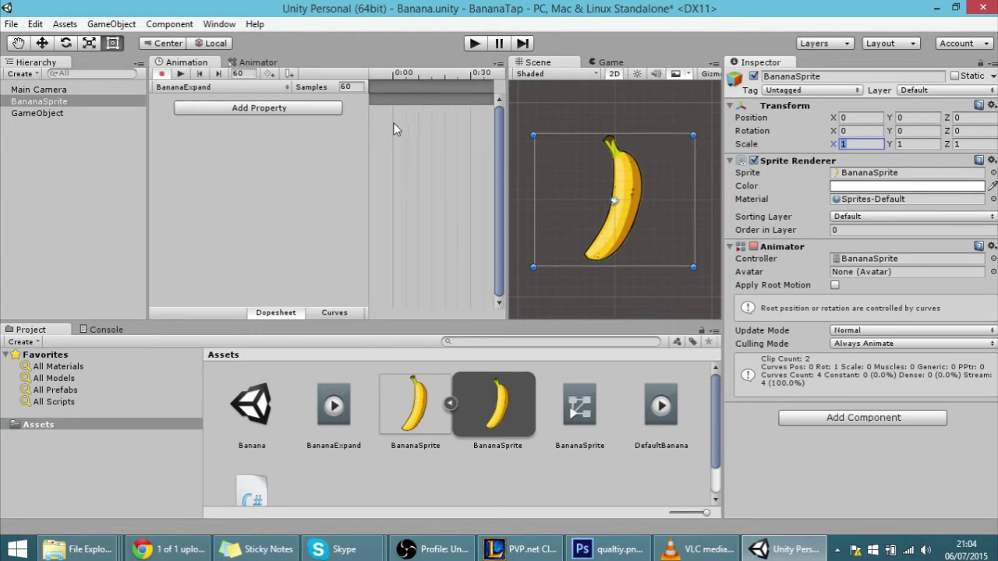
pyautogui.scroll(1, 393, 123)
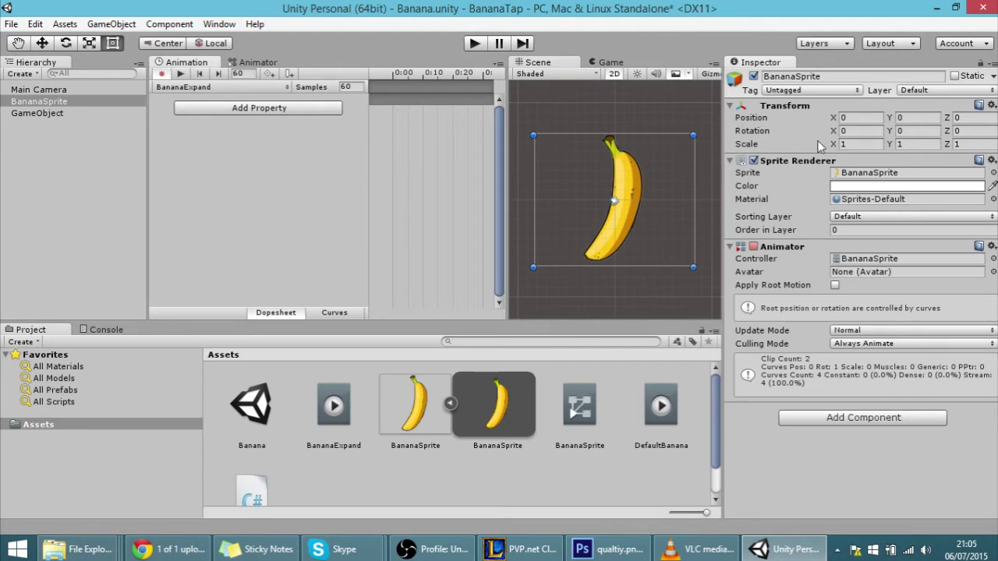
pyautogui.moveTo(831, 145); pyautogui.dragTo(835, 148)
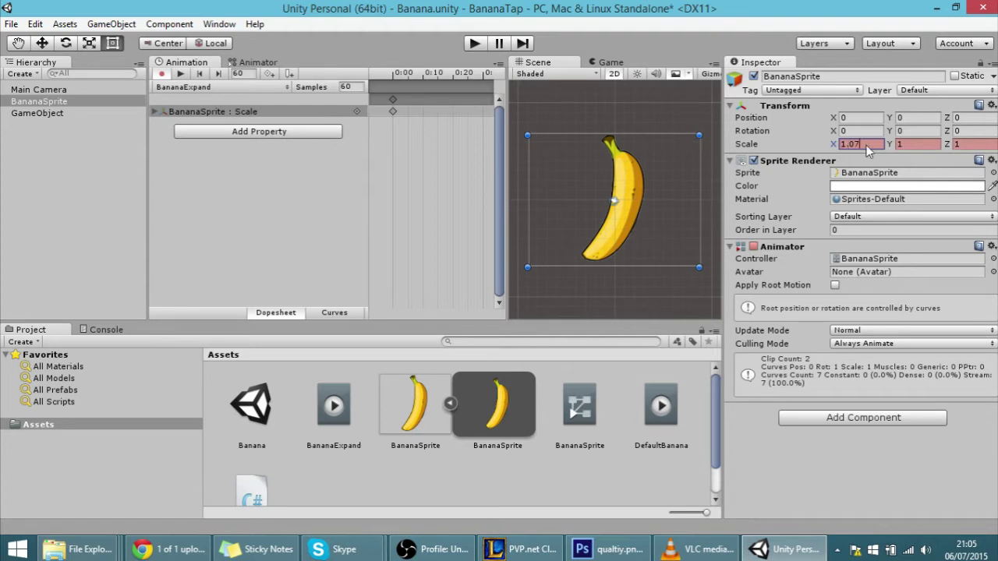
# Set Scale X to 1 at frame 0, then key Scale X and Y at 1.1 on frame 2
pyautogui.write('1')
pyautogui.press('Return')
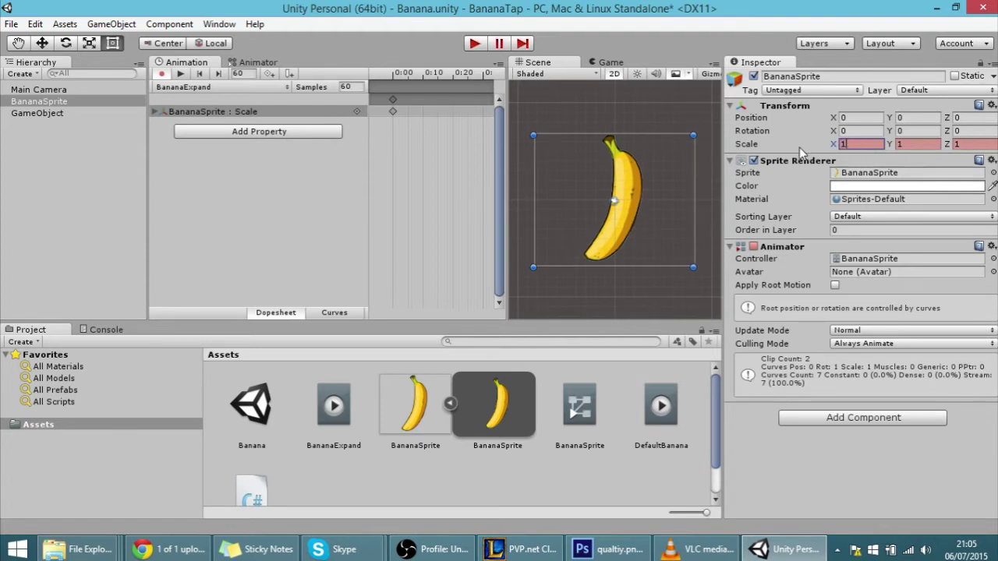
pyautogui.doubleClick(399, 111)
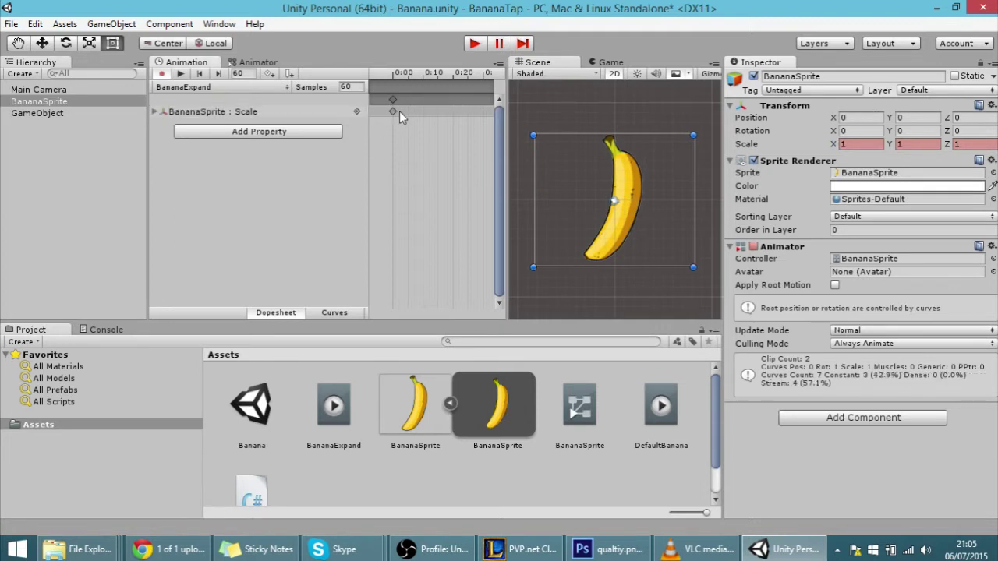
pyautogui.click(854, 145)
pyautogui.write('1.1')
pyautogui.press('Tab')
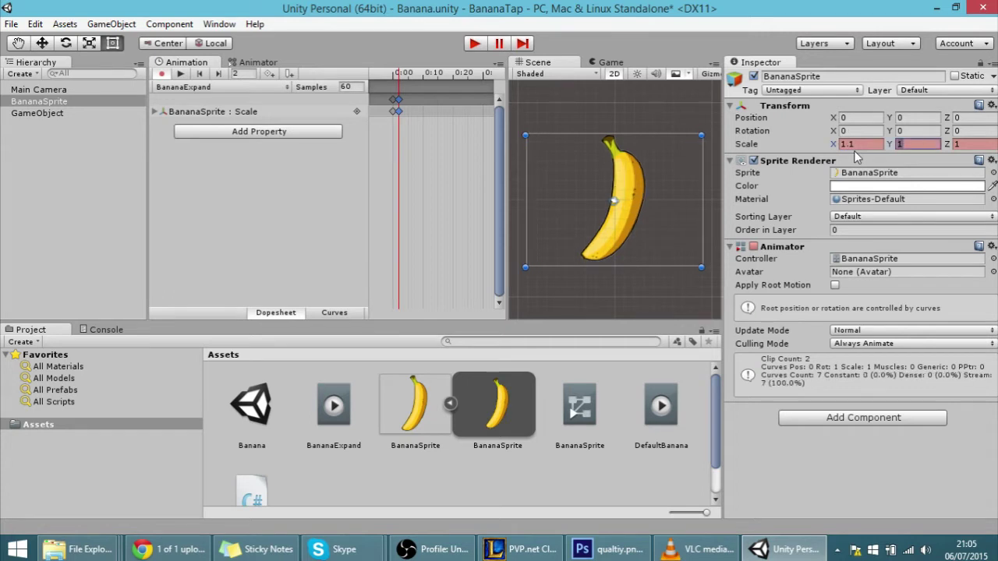
pyautogui.write('1.1')
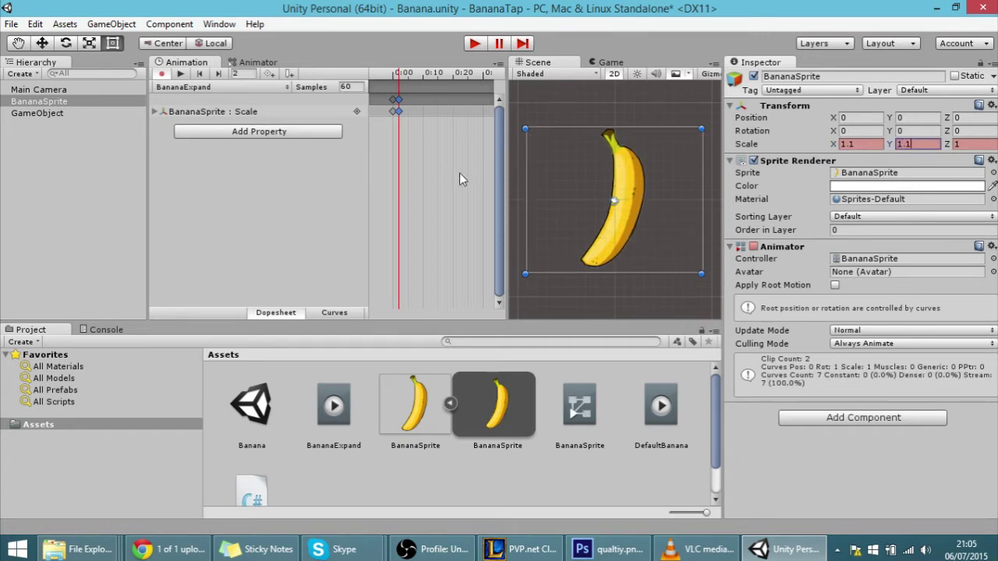
# Key Scale X and Y back to 1 at frame 4
pyautogui.click(405, 111)
pyautogui.click(857, 143)
pyautogui.write('1')
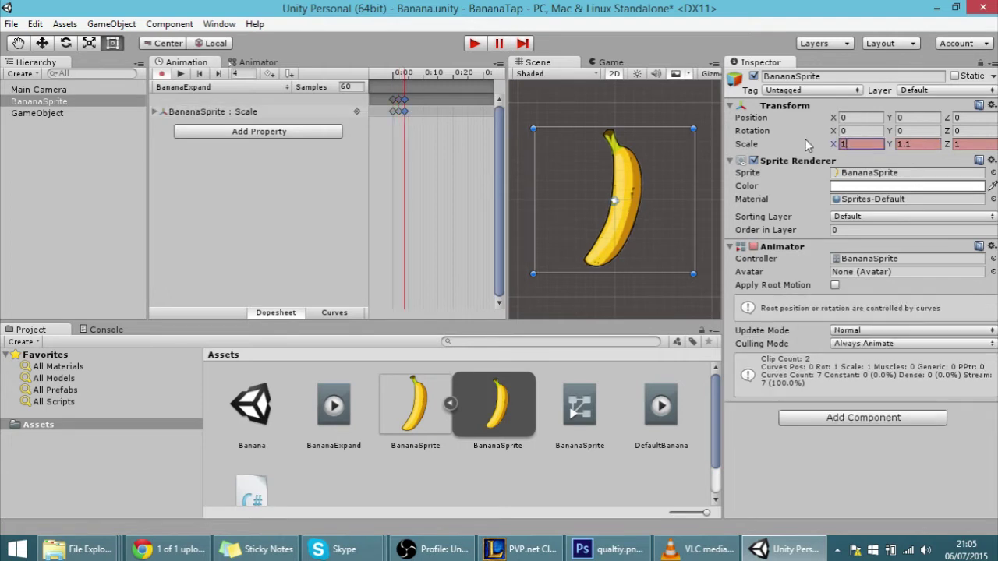
pyautogui.press('Tab')
pyautogui.write('1')
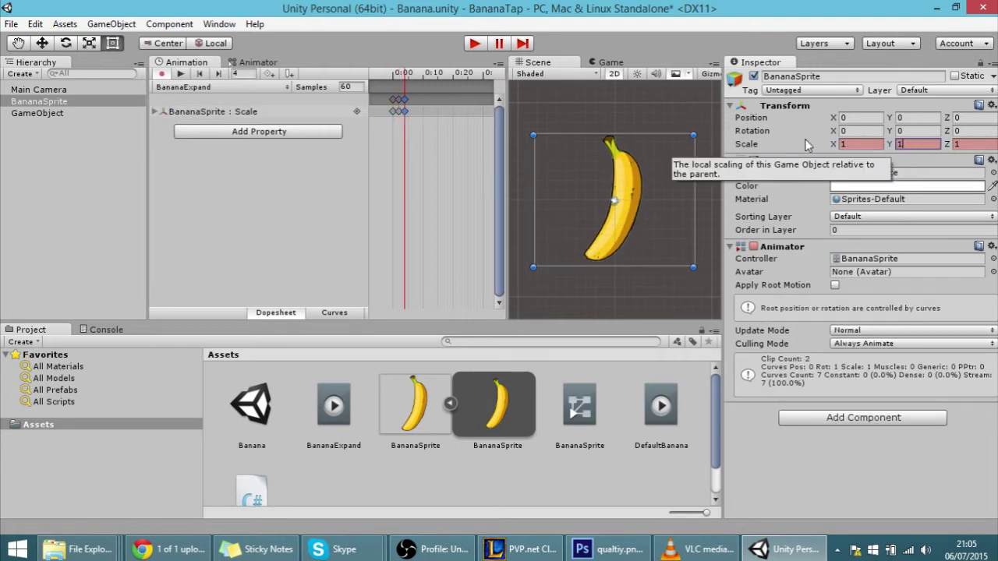
# Preview BananaExpand and delete the scale keys at the one-second mark
pyautogui.click(182, 74)
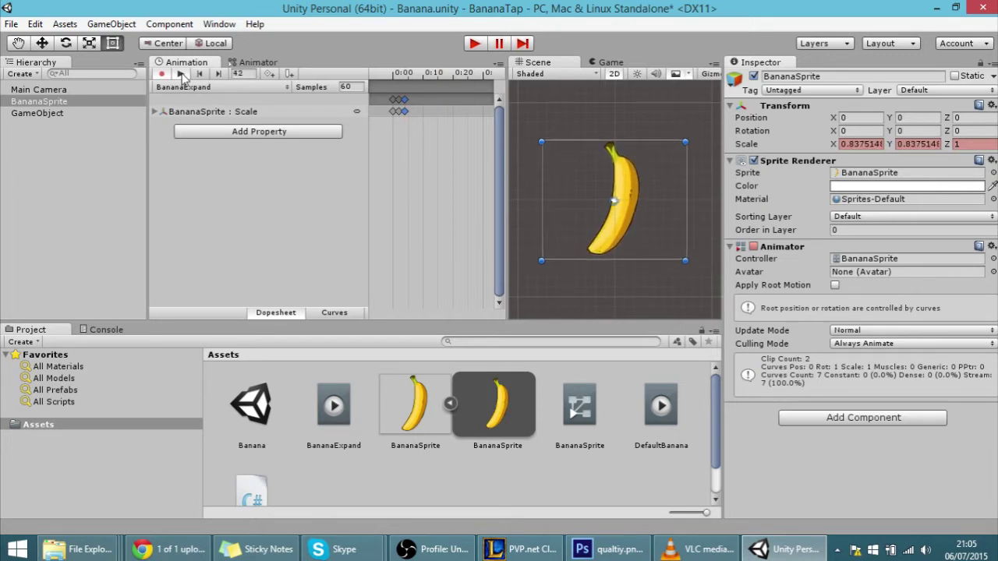
pyautogui.scroll(-2, 455, 184)
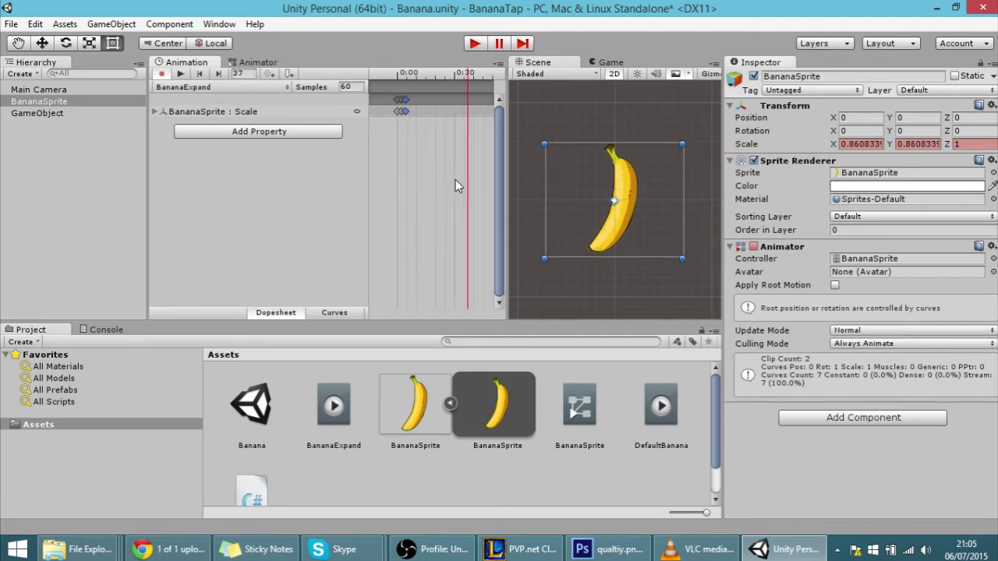
pyautogui.scroll(-1, 456, 185)
pyautogui.click(477, 112)
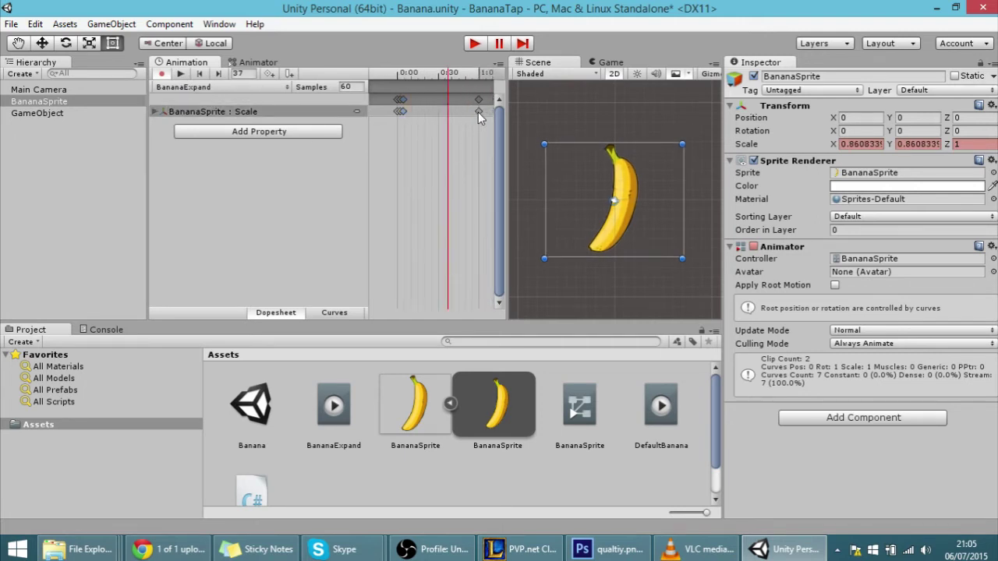
pyautogui.press('Delete')
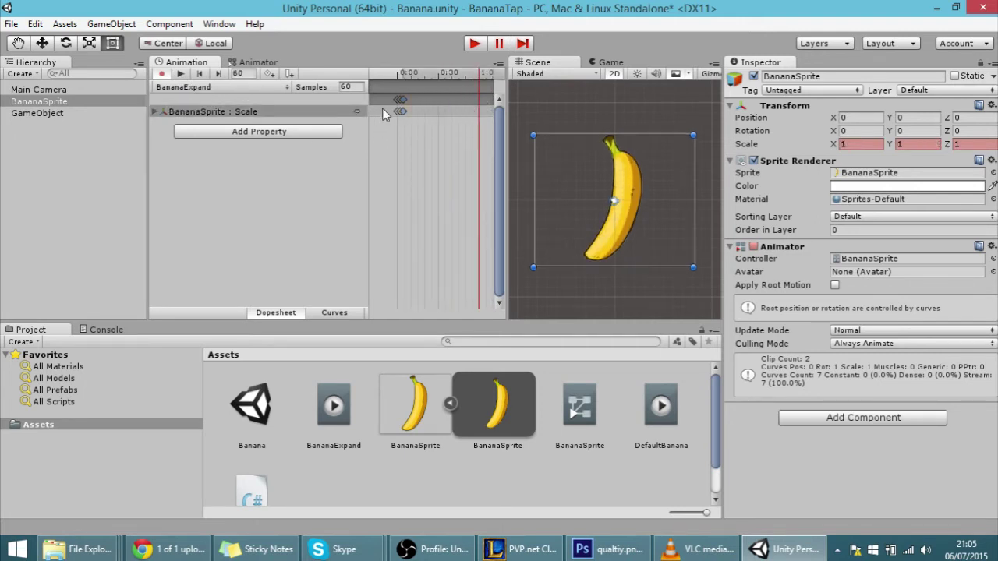
# Drag the peak scale keyframe to retime the pulse, previewing playback between moves
pyautogui.click(180, 74)
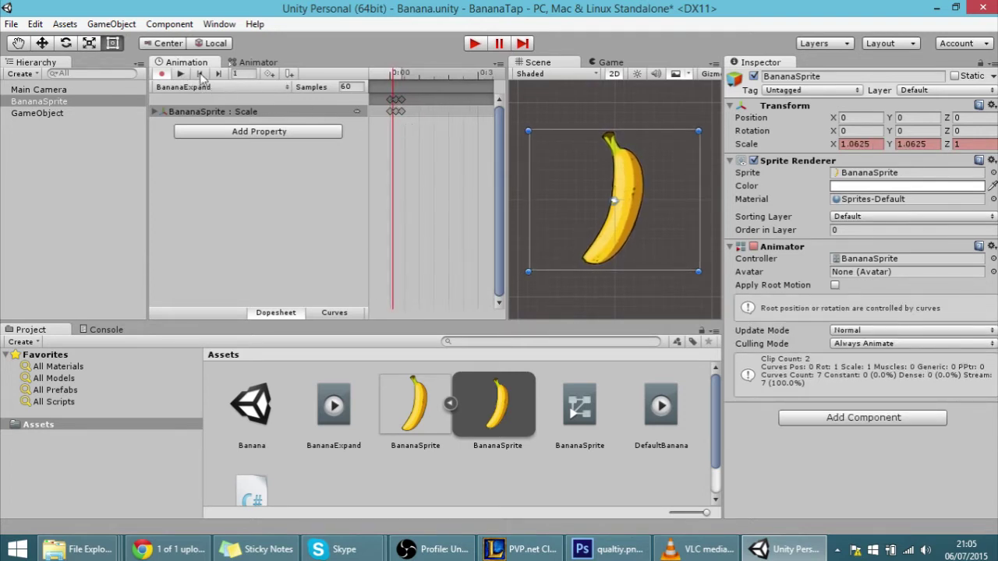
pyautogui.click(218, 73)
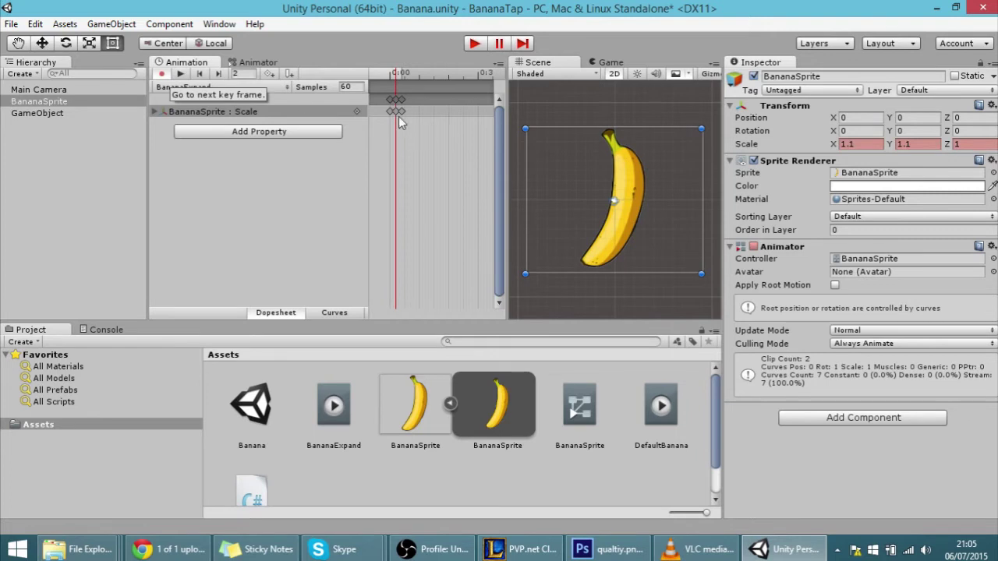
pyautogui.moveTo(402, 111)
pyautogui.mouseDown()
pyautogui.moveTo(455, 110)
pyautogui.moveTo(399, 111)
pyautogui.moveTo(419, 113)
pyautogui.mouseUp()
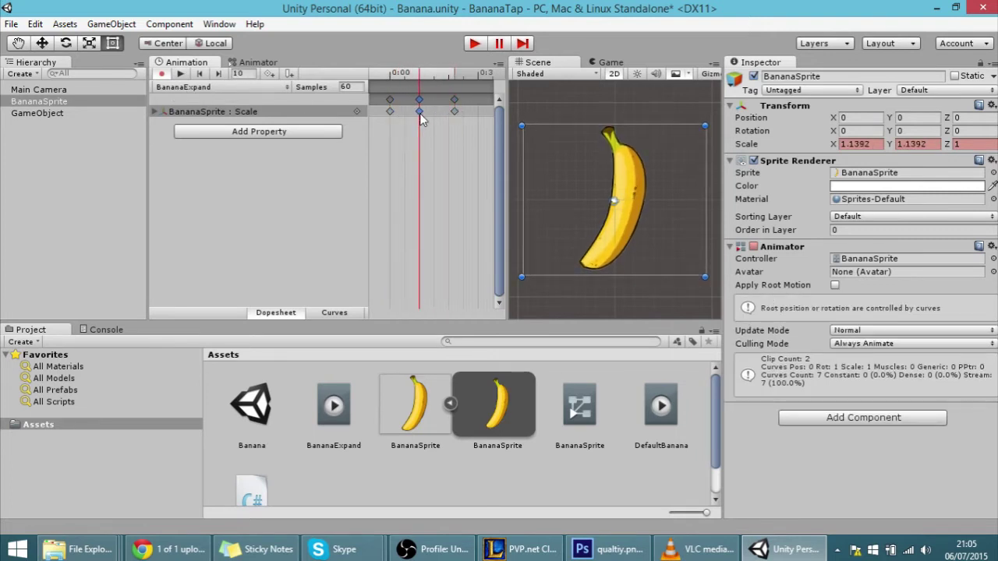
pyautogui.click(180, 73)
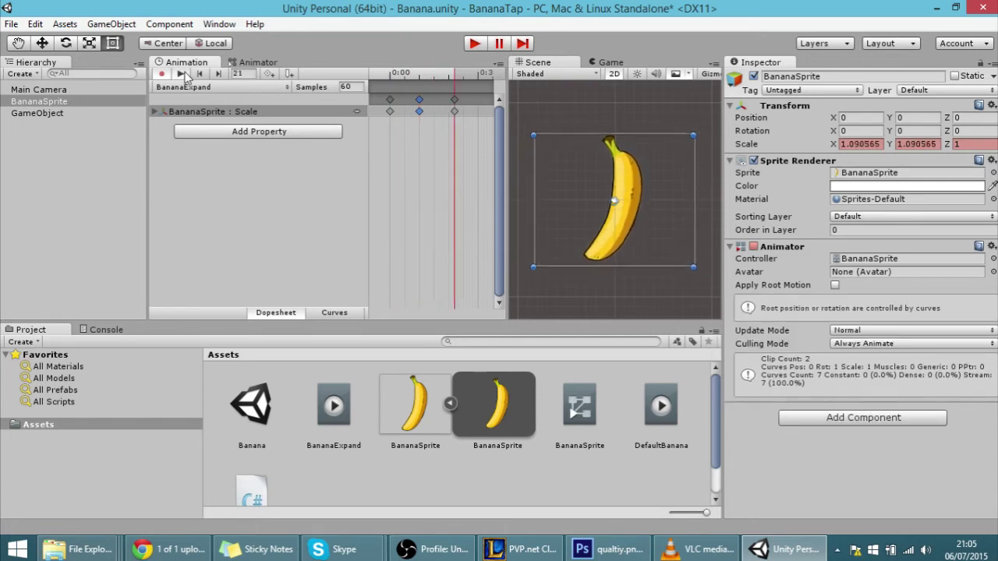
pyautogui.click(180, 73)
pyautogui.moveTo(417, 110)
pyautogui.mouseDown()
pyautogui.moveTo(406, 110)
pyautogui.moveTo(440, 113)
pyautogui.moveTo(429, 113)
pyautogui.mouseUp()
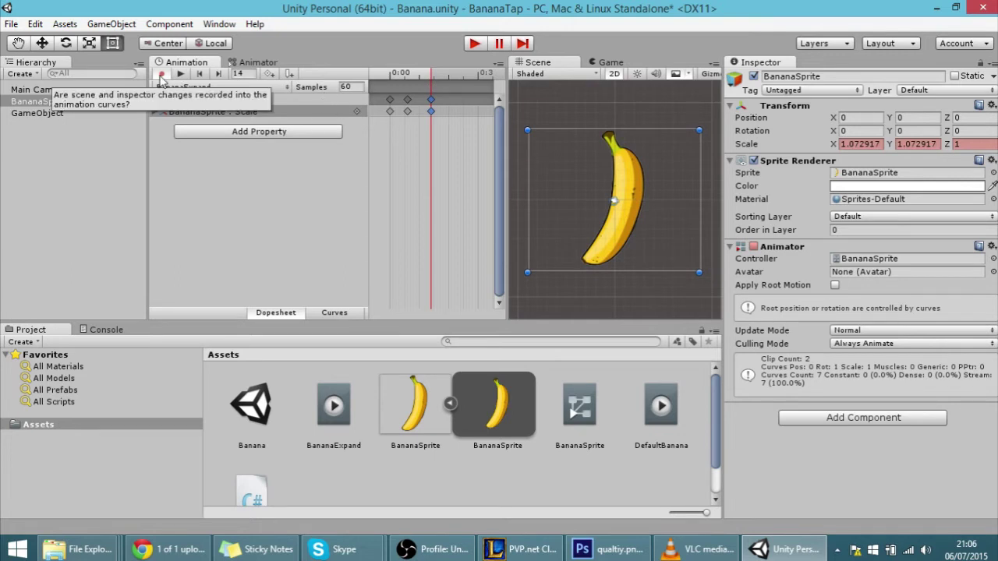
# Turn recording off, then in the Animator place DefaultBanana beside Entry and BananaExpand below
pyautogui.click(162, 75)
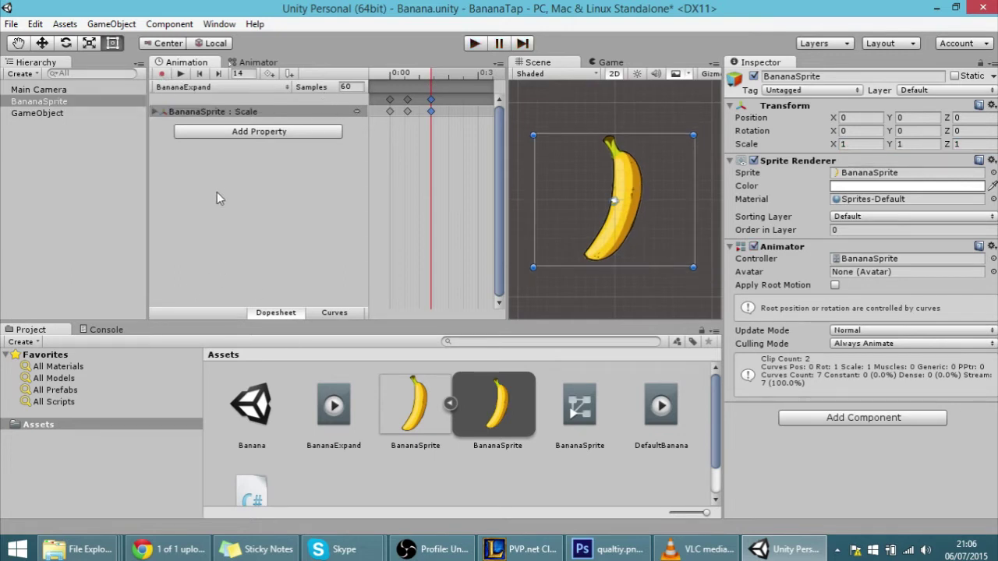
pyautogui.click(246, 64)
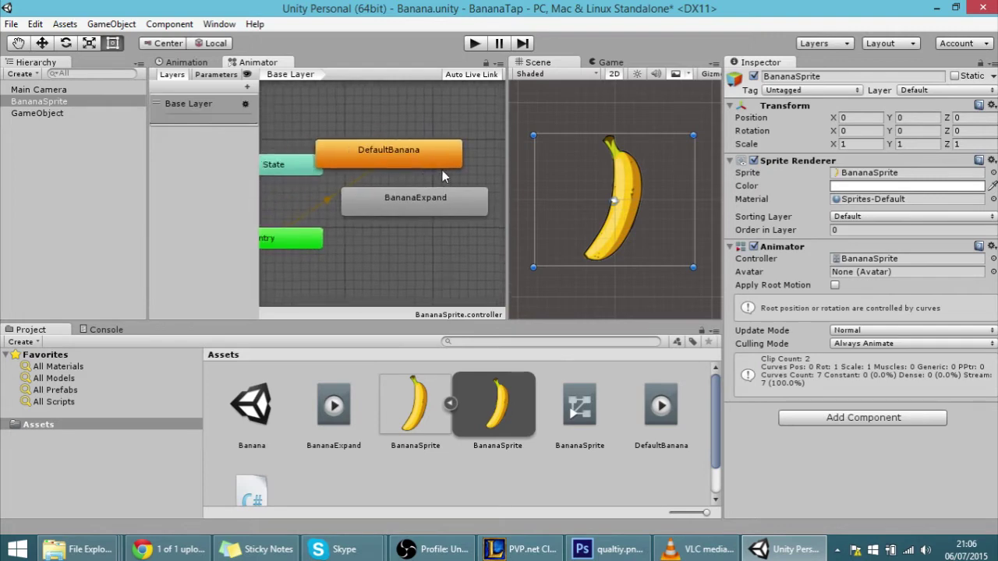
pyautogui.moveTo(487, 172); pyautogui.dragTo(431, 159, button='middle')
pyautogui.moveTo(431, 159); pyautogui.dragTo(445, 226)
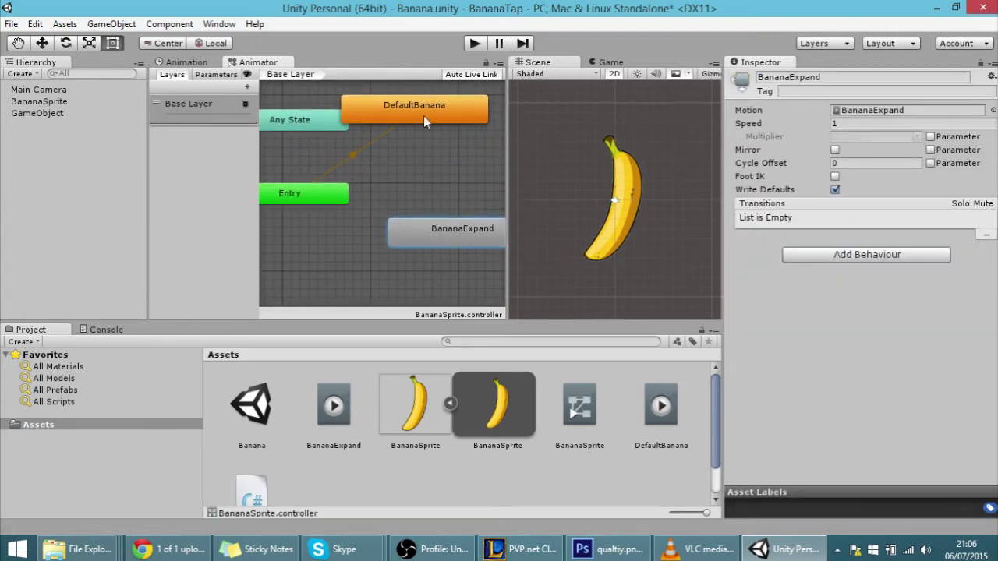
pyautogui.moveTo(423, 116); pyautogui.dragTo(450, 186)
pyautogui.moveTo(301, 201); pyautogui.dragTo(317, 187)
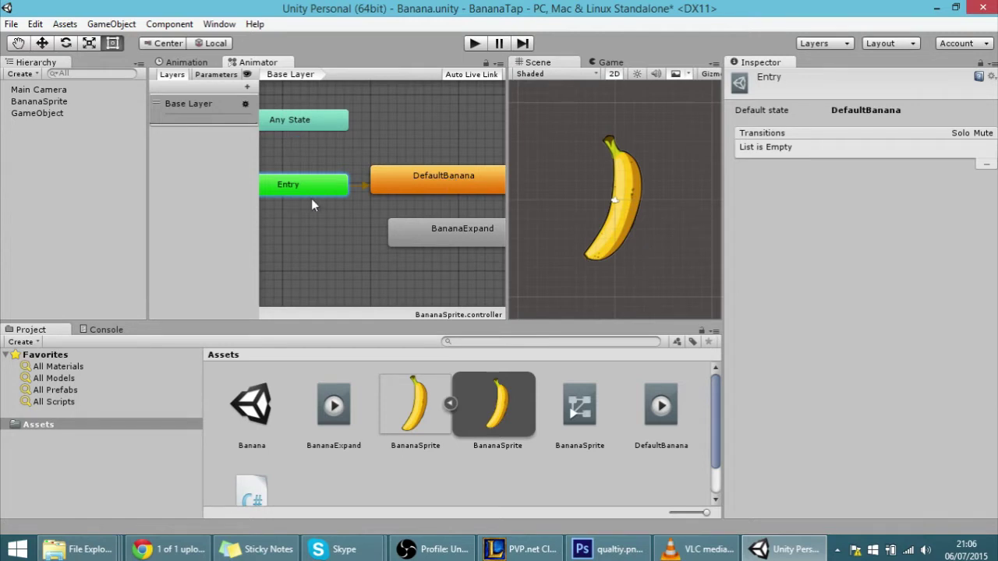
# Make a transition from the DefaultBanana state to BananaExpand
pyautogui.click(447, 190)
pyautogui.rightClick(448, 190)
pyautogui.click(499, 199)
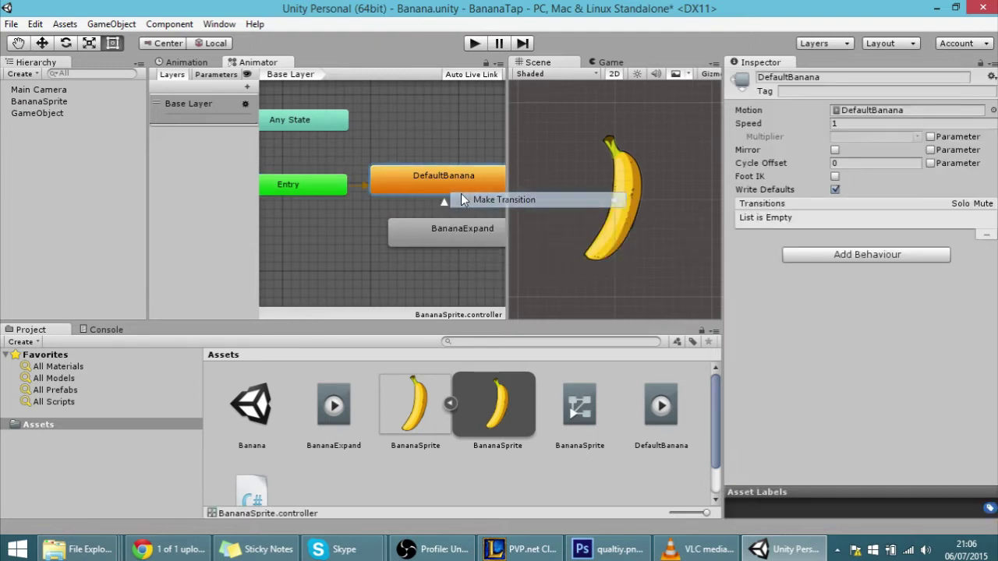
pyautogui.click(460, 239)
# Add the return transition from BananaExpand to DefaultBanana, placing BananaExpand directly below DefaultBanana
pyautogui.rightClick(461, 238)
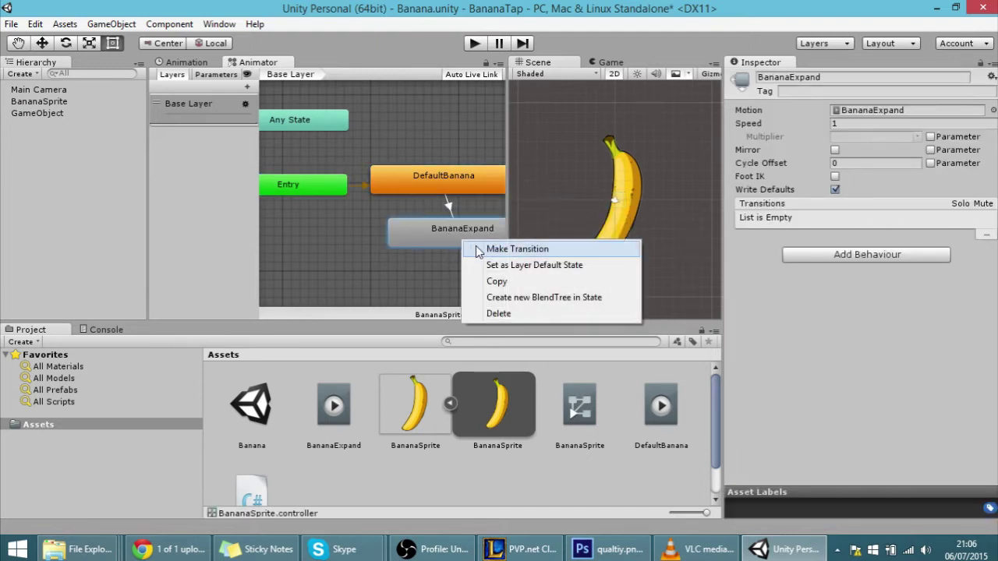
pyautogui.click(475, 247)
pyautogui.click(460, 180)
pyautogui.moveTo(453, 239); pyautogui.dragTo(435, 244)
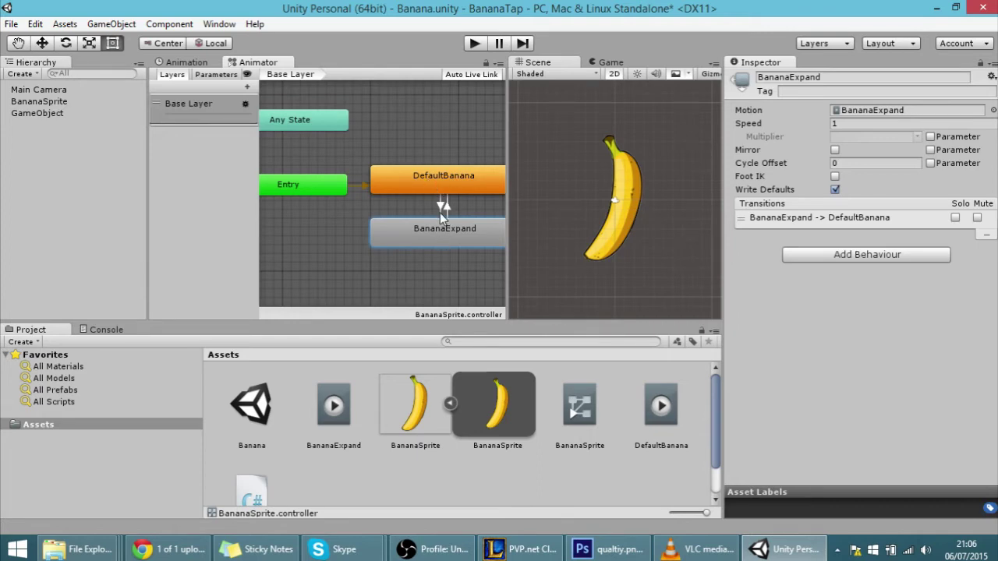
pyautogui.click(439, 208)
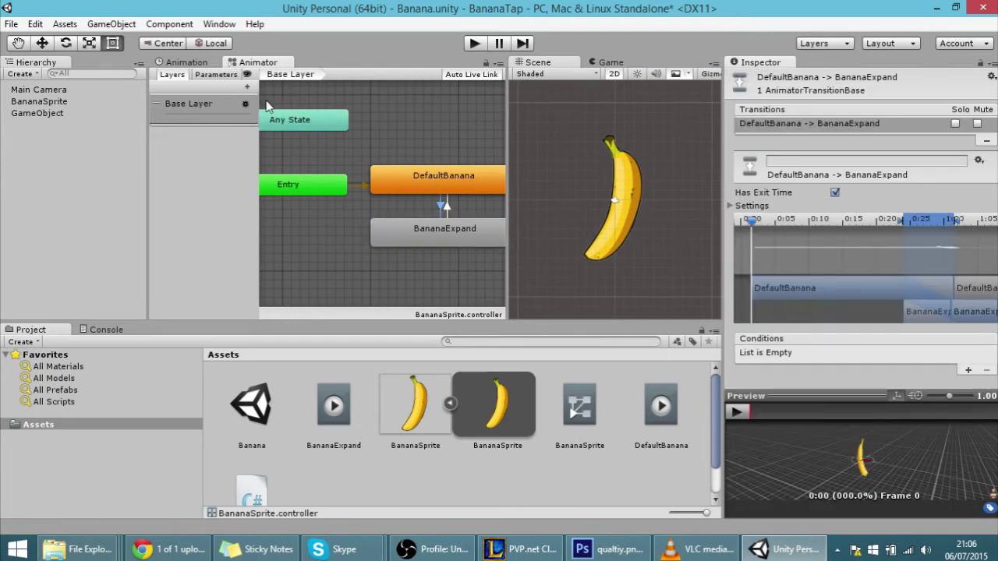
# Create a new Bool parameter in the Parameters list and name it Tapped
pyautogui.click(221, 76)
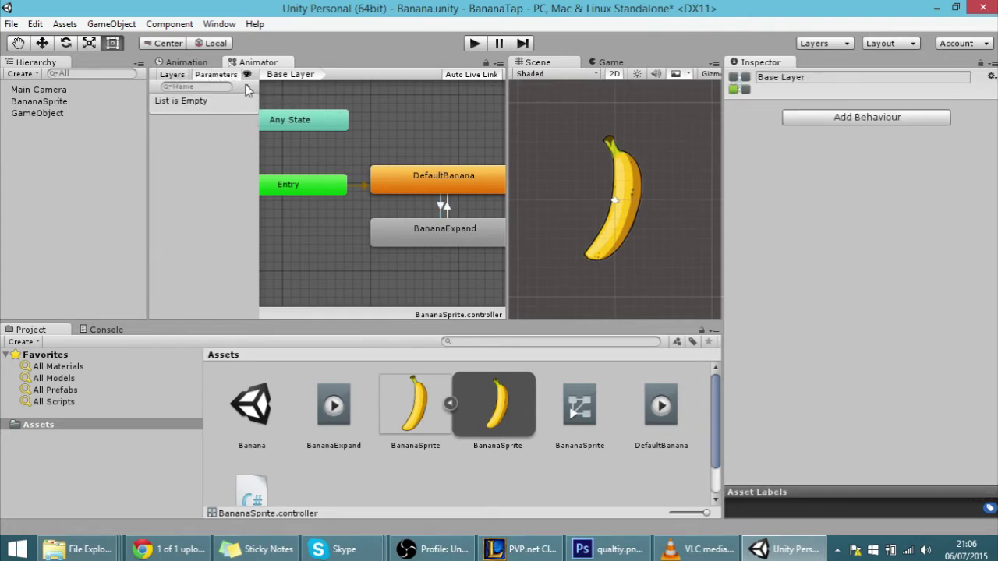
pyautogui.click(247, 86)
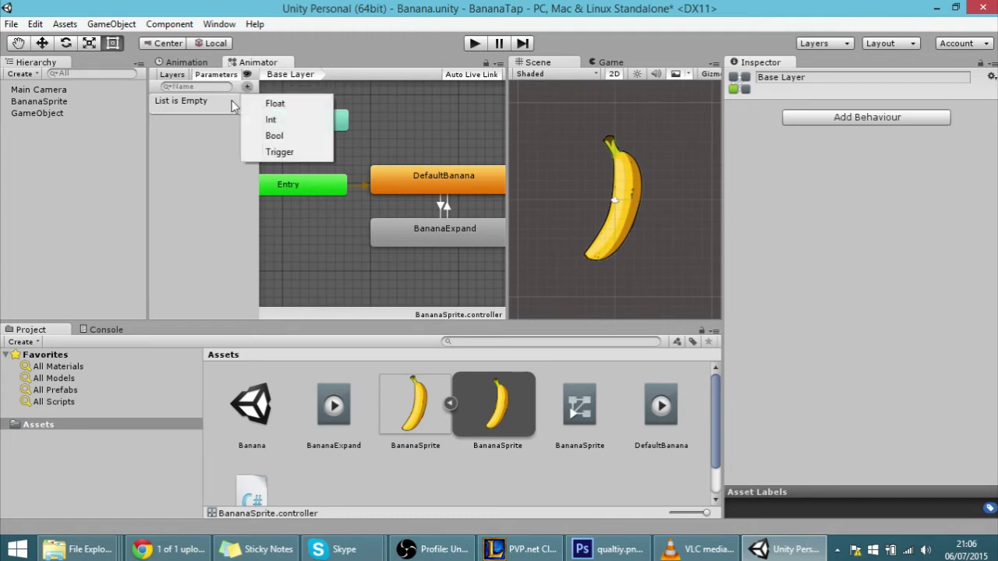
pyautogui.click(275, 135)
pyautogui.write('<')
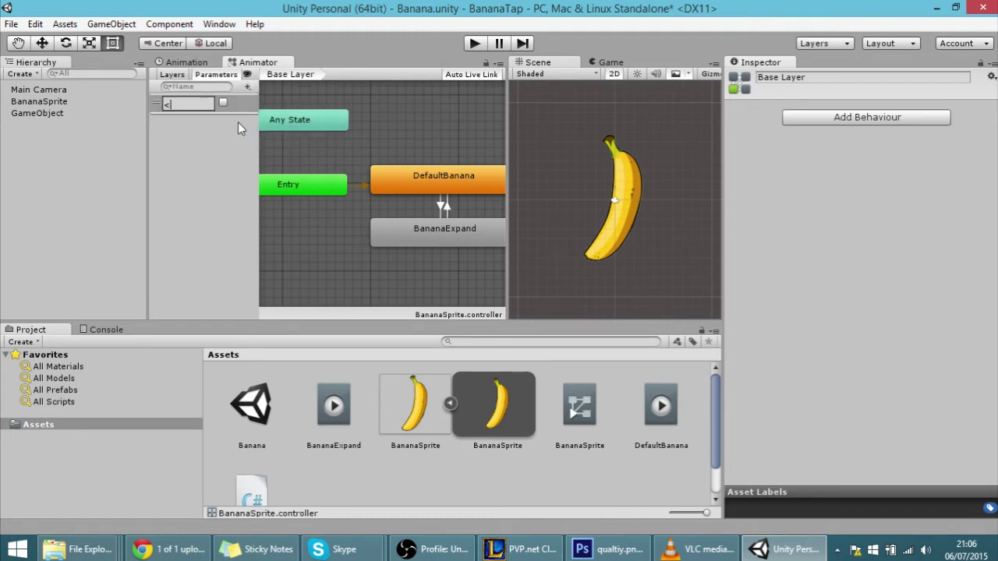
pyautogui.press('BackSpace')
pyautogui.write('Tapped')
pyautogui.press('Return')
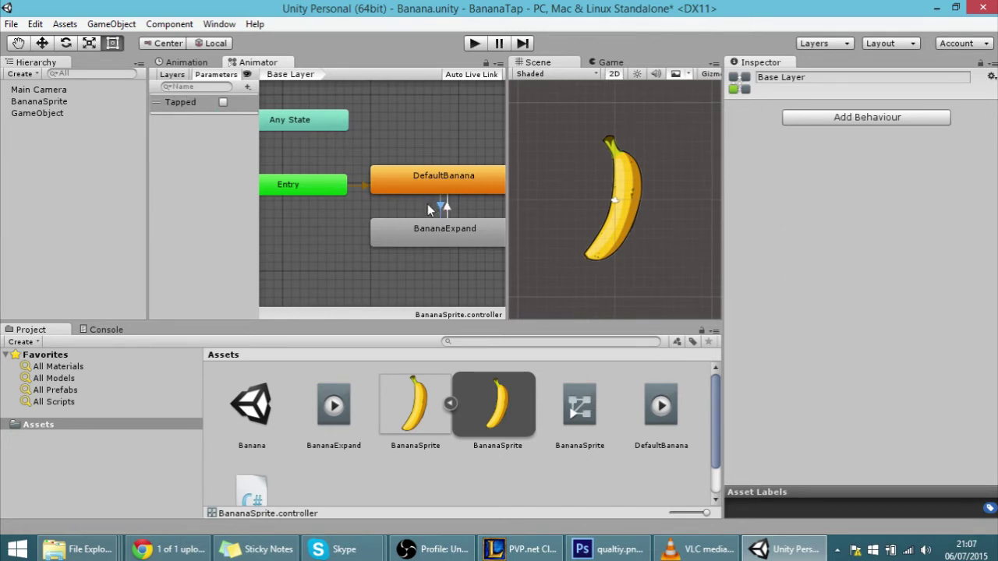
# Give the DefaultBanana → BananaExpand transition the condition Tapped = true, then select the return transition
pyautogui.click(439, 207)
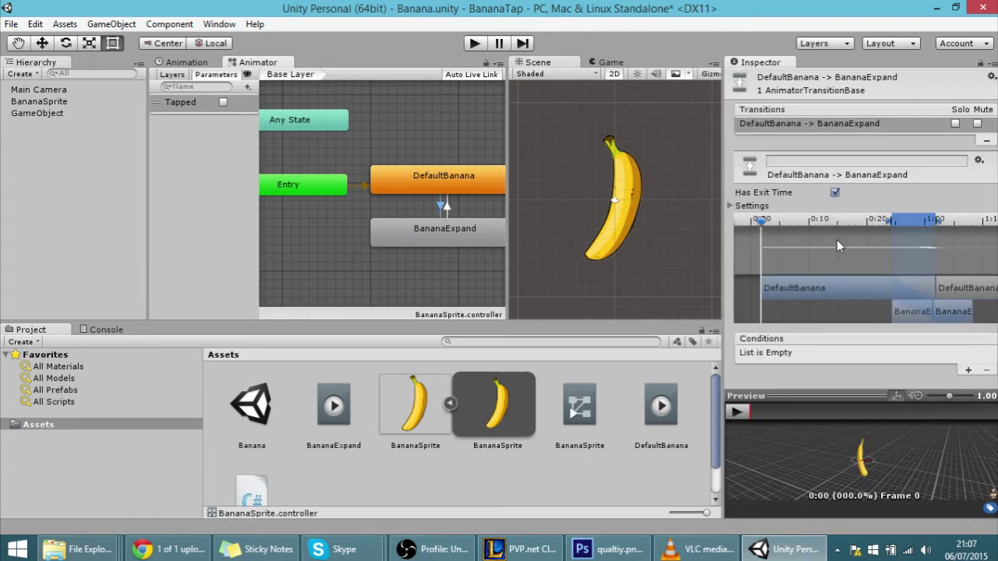
pyautogui.click(966, 369)
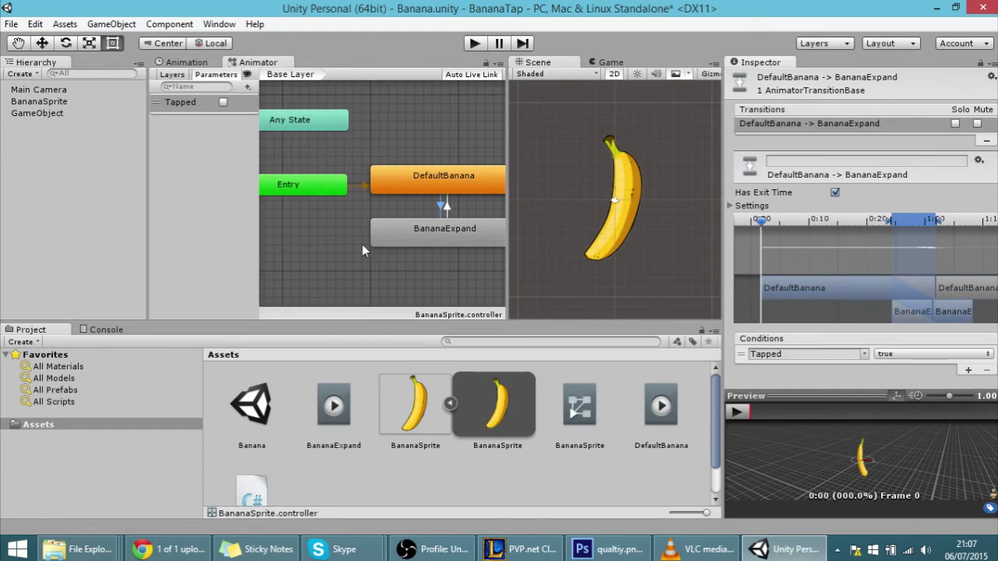
pyautogui.click(441, 232)
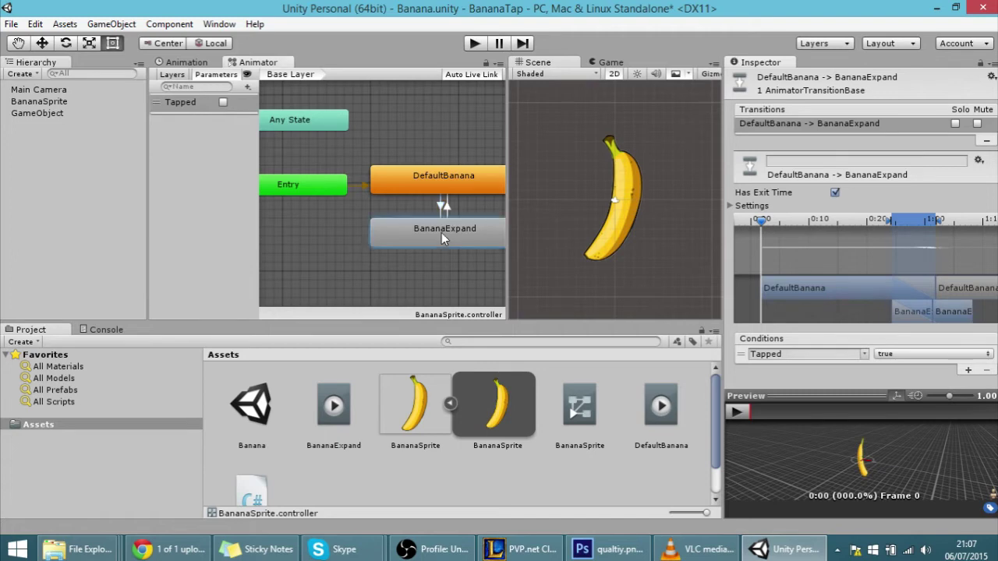
pyautogui.click(445, 207)
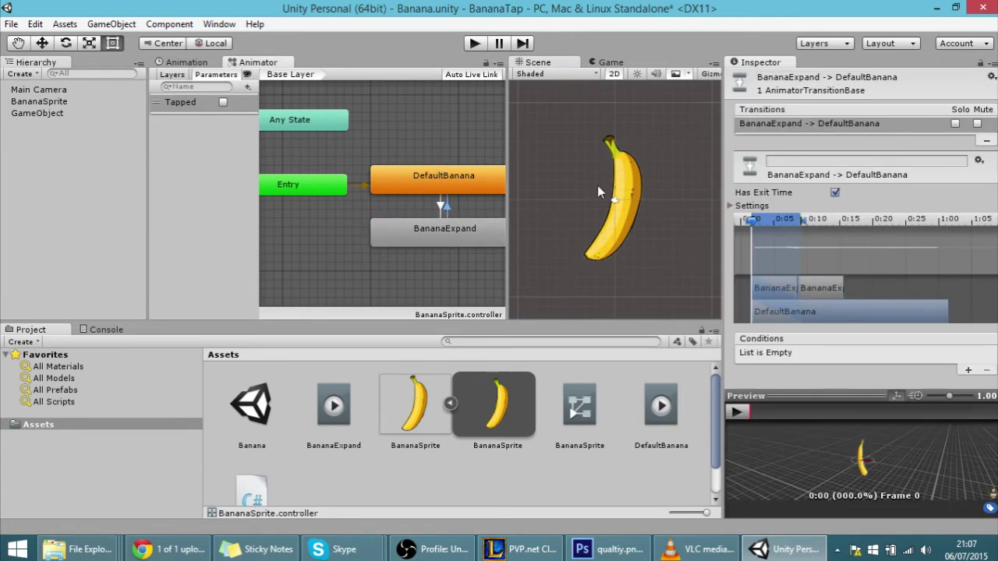